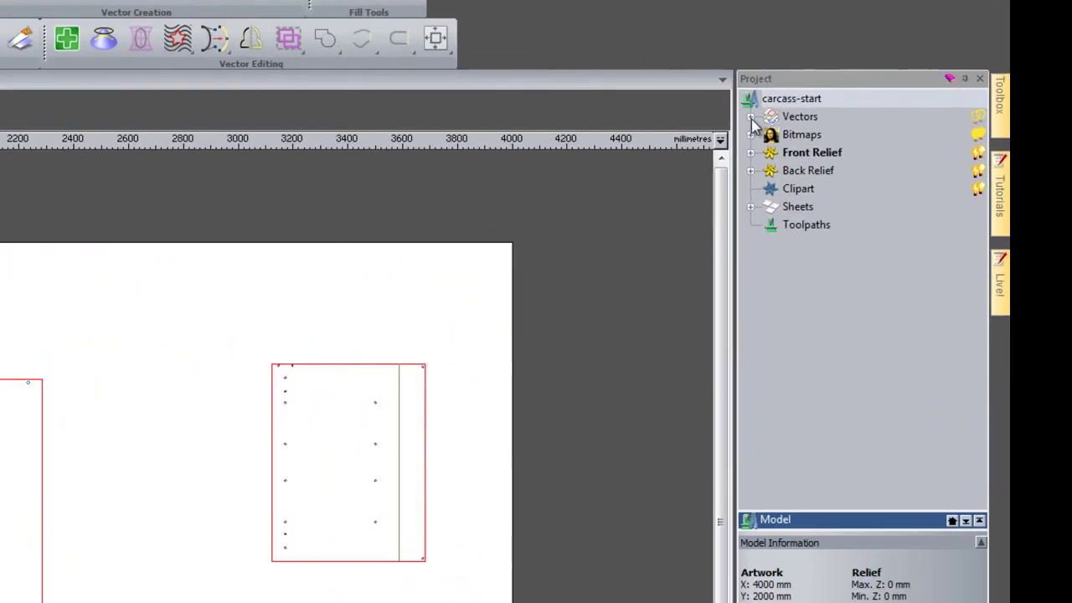
# Step: Expand the Vectors layers and zoom in to inspect the side panel's green groove line
pyautogui.click(886, 110)
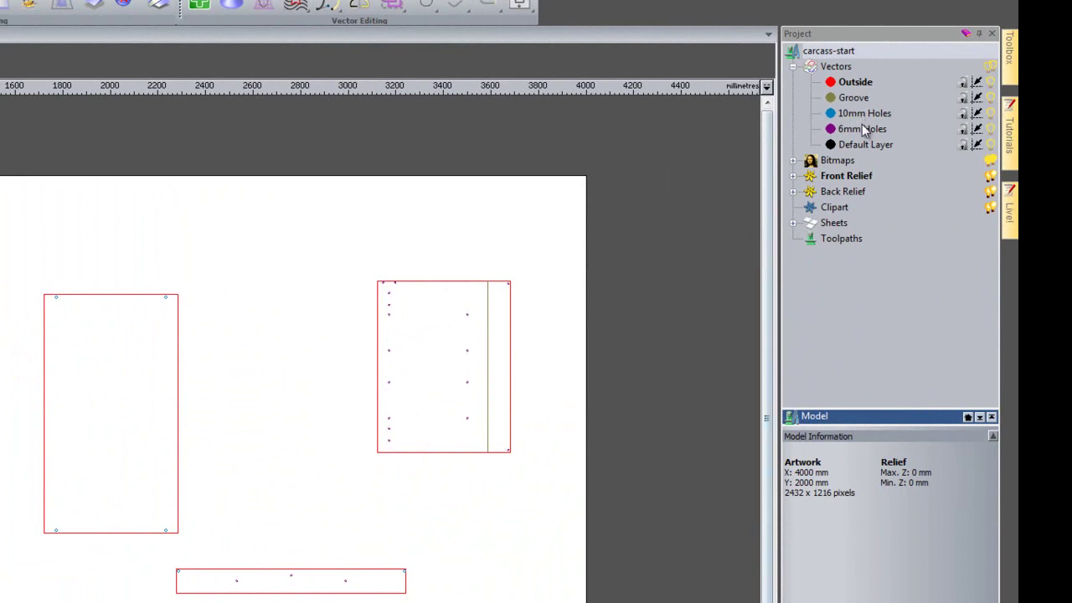
pyautogui.scroll(2, 457, 352)
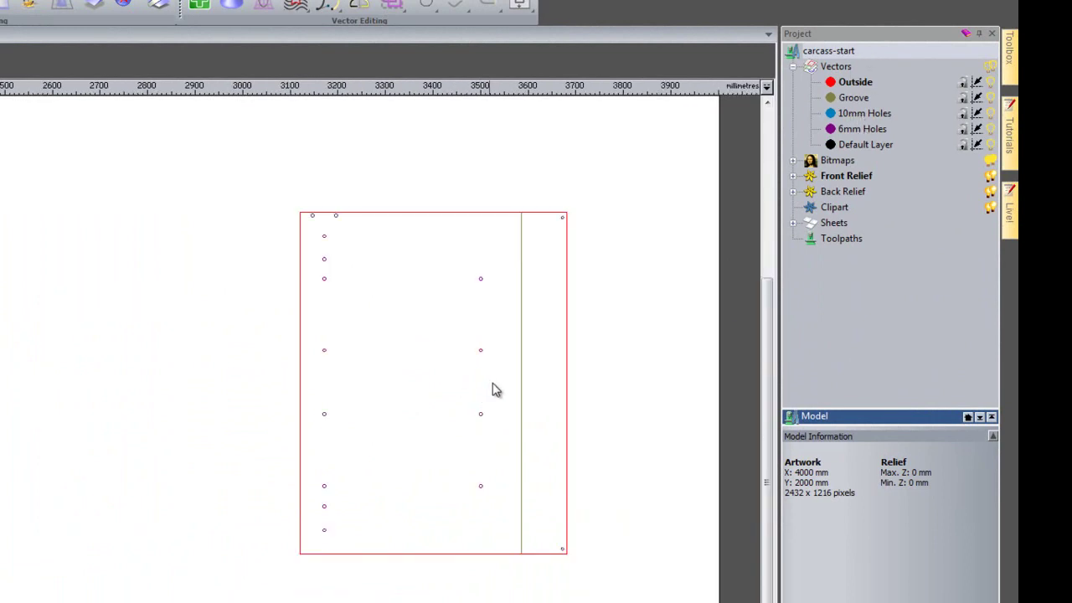
pyautogui.scroll(2, 494, 389)
pyautogui.moveTo(444, 365); pyautogui.dragTo(189, 504, button='middle')
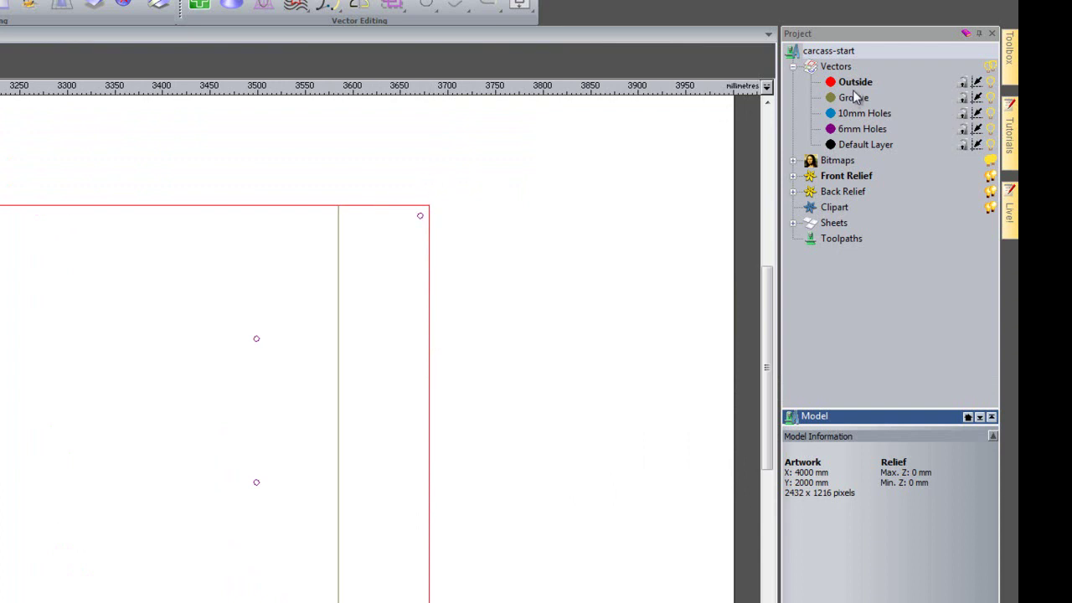
pyautogui.click(339, 293)
pyautogui.click(371, 309)
pyautogui.scroll(-4, 143, 356)
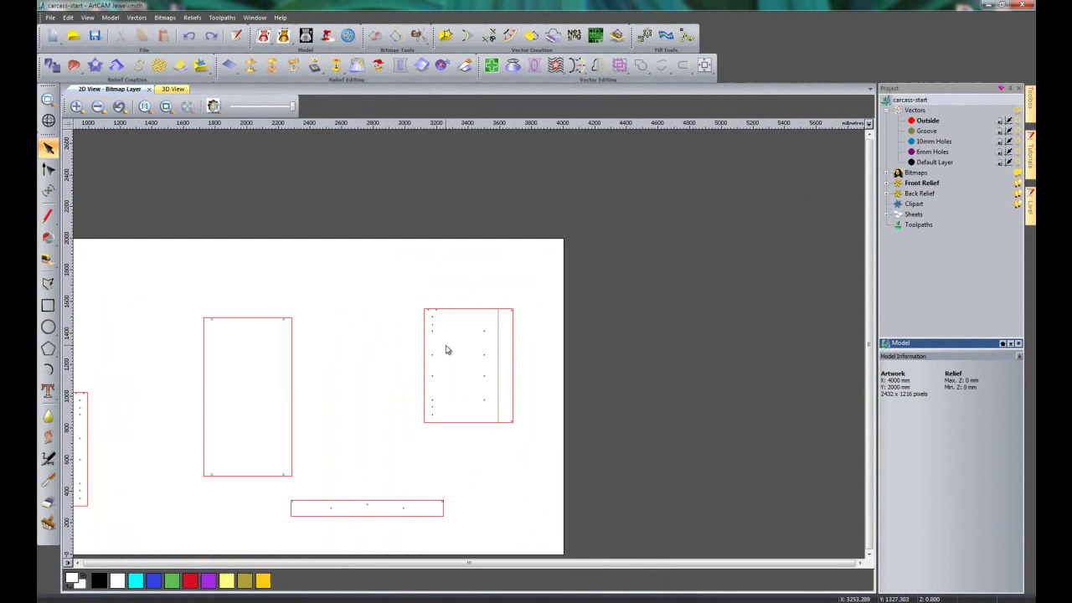
pyautogui.moveTo(446, 350); pyautogui.dragTo(617, 304, button='middle')
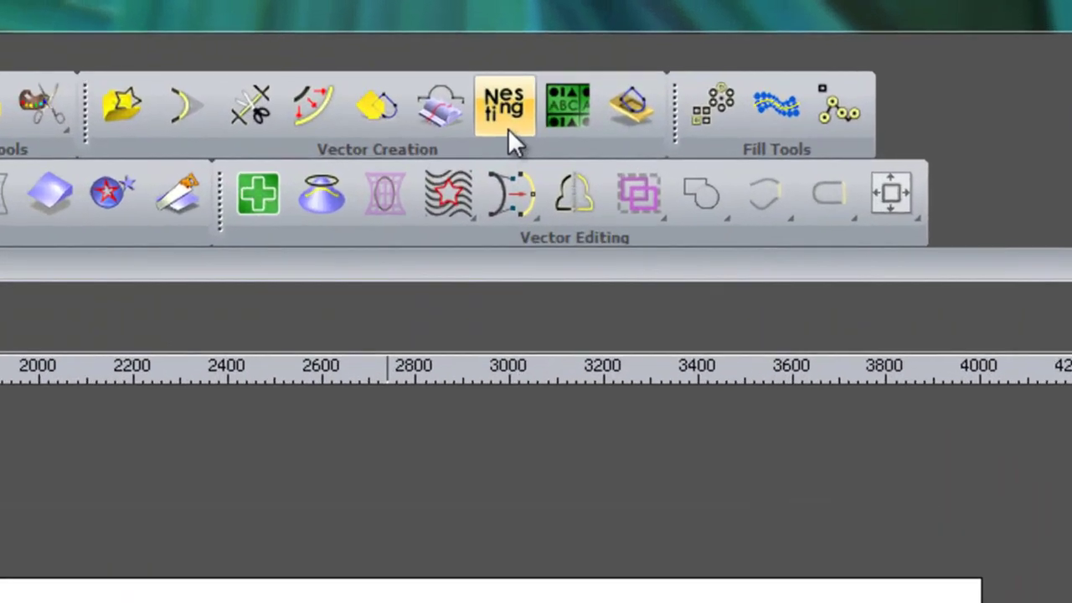
# Step: In the Nesting settings, check the tool diameter and set Step Angle to 90°
pyautogui.click(569, 40)
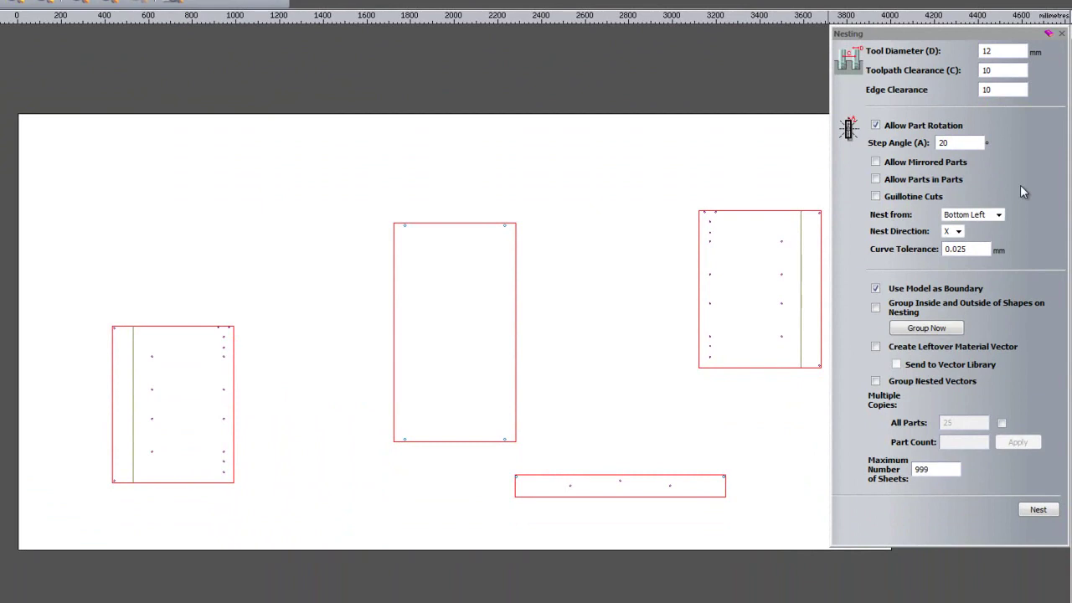
pyautogui.click(996, 52)
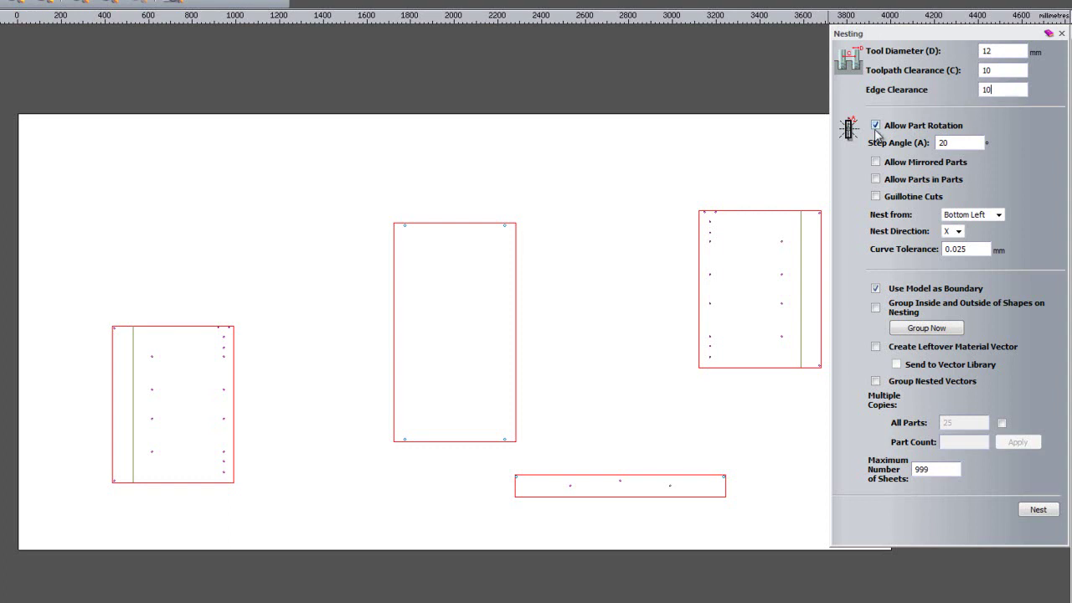
pyautogui.doubleClick(941, 142)
pyautogui.write('90')
# Step: Box-select all carcass parts and group each outline with its inner holes and grooves
pyautogui.moveTo(72, 143); pyautogui.dragTo(856, 560)
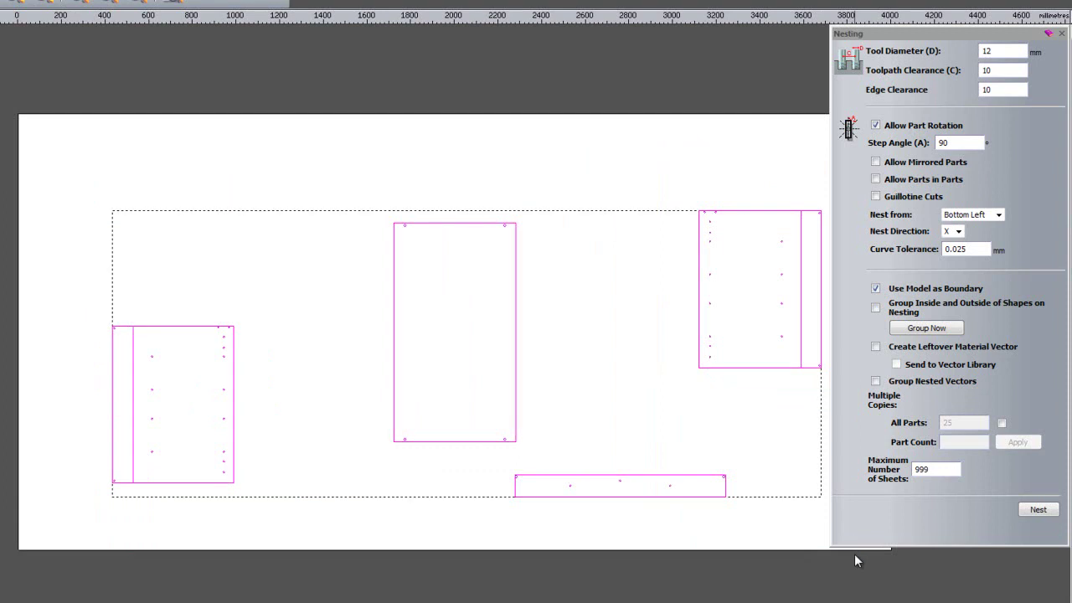
pyautogui.click(913, 335)
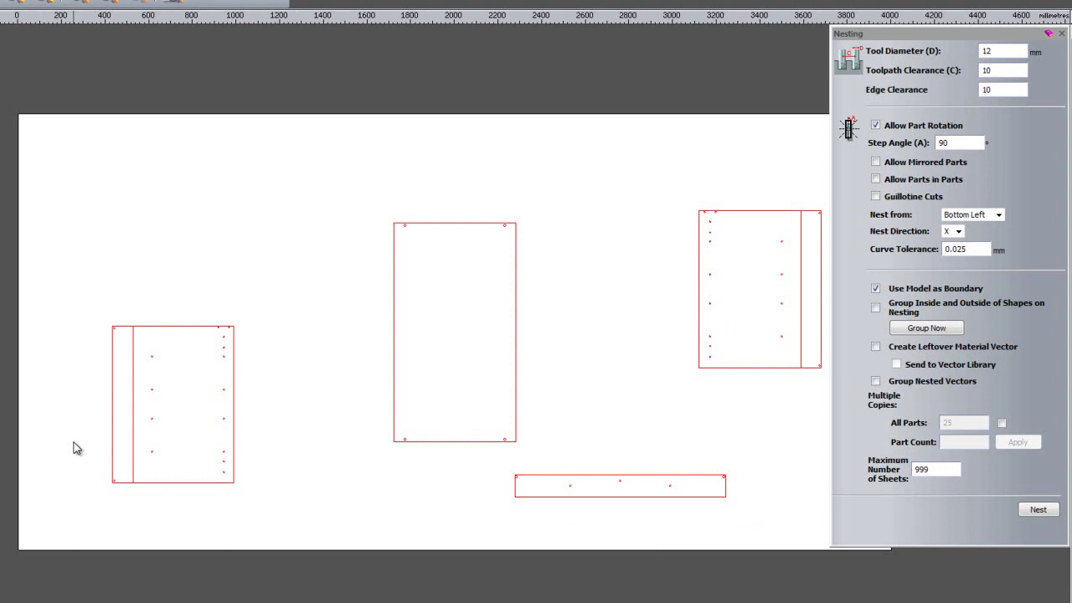
pyautogui.scroll(2, 72, 441)
pyautogui.scroll(2, 72, 444)
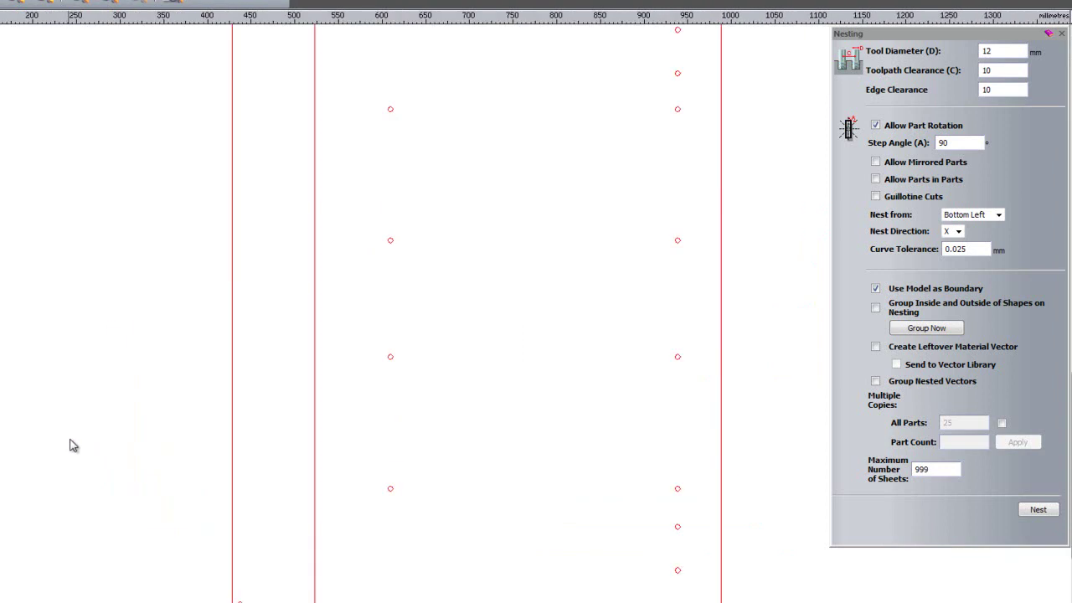
pyautogui.click(316, 496)
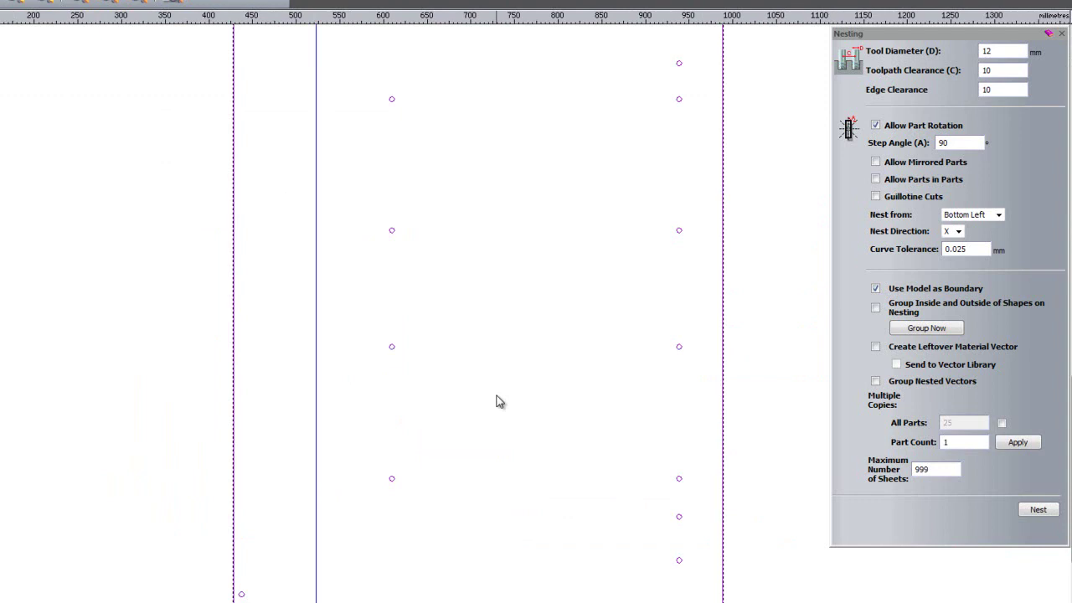
pyautogui.scroll(-4, 540, 350)
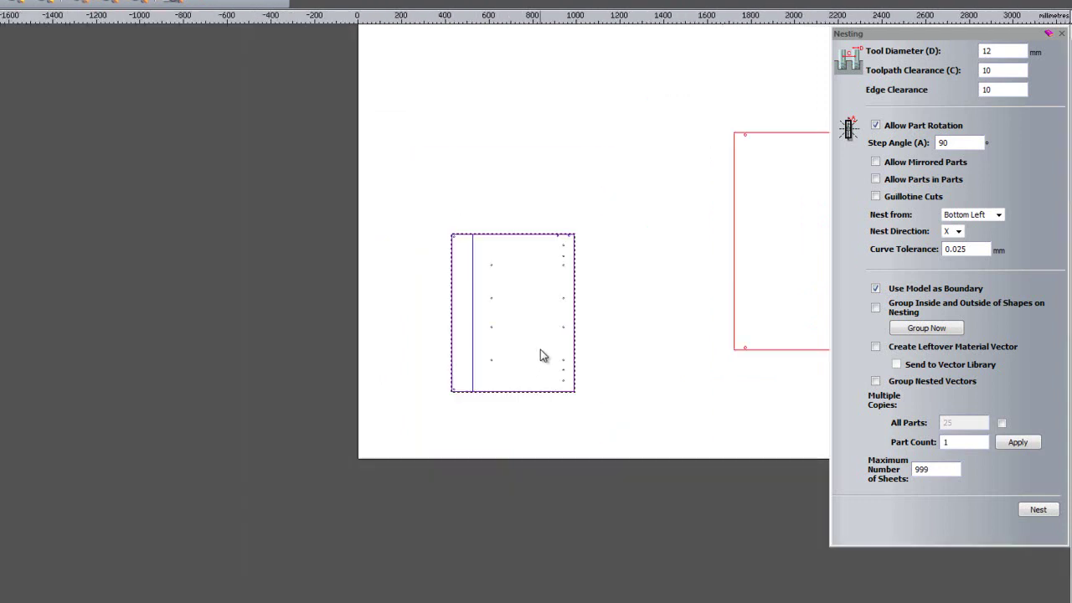
pyautogui.scroll(2, 544, 360)
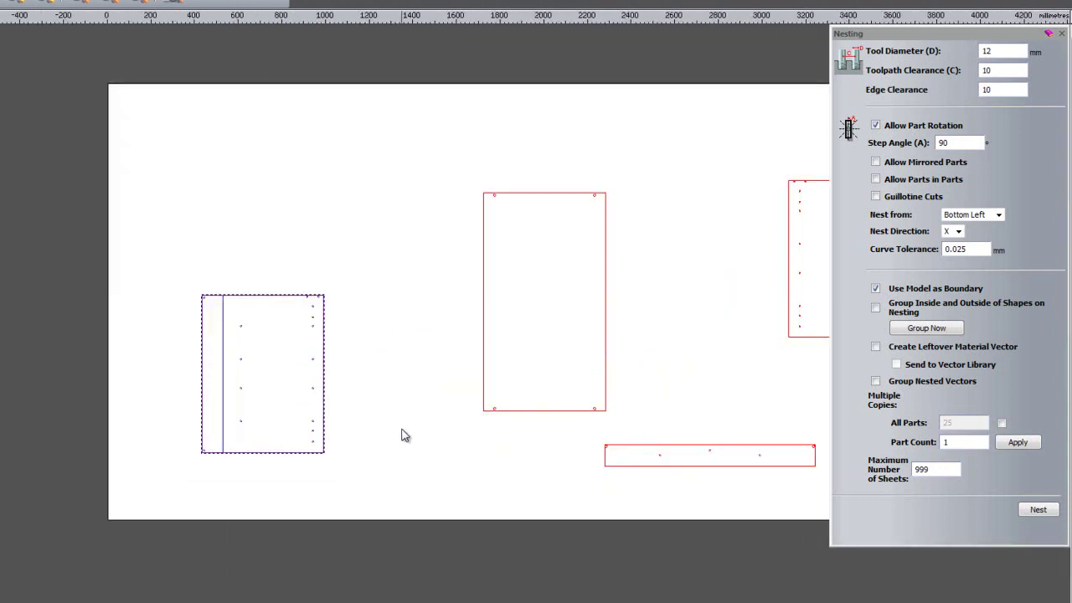
pyautogui.click(419, 435)
pyautogui.moveTo(419, 435); pyautogui.dragTo(339, 452, button='middle')
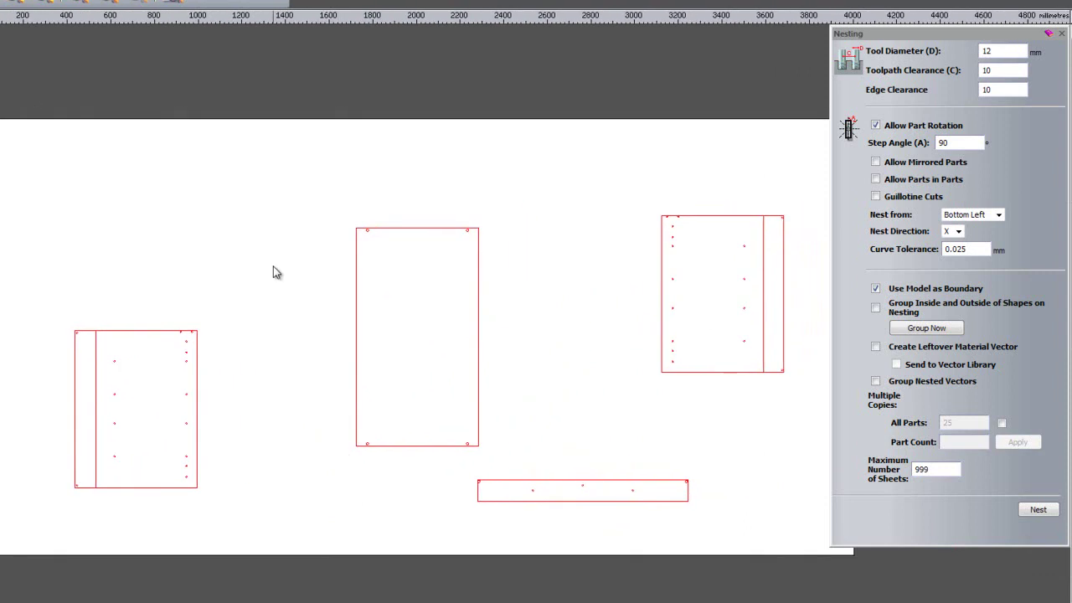
# Step: Select all parts and nest 10 copies of each, set for all parts
pyautogui.hotkey('ctrl', 'a')
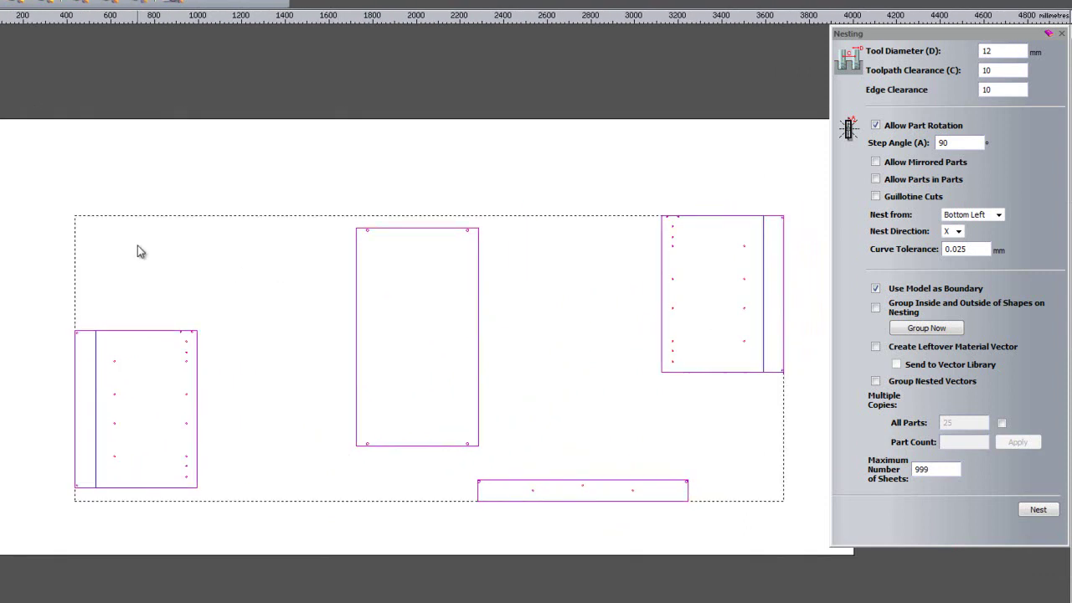
pyautogui.click(1001, 423)
pyautogui.doubleClick(959, 426)
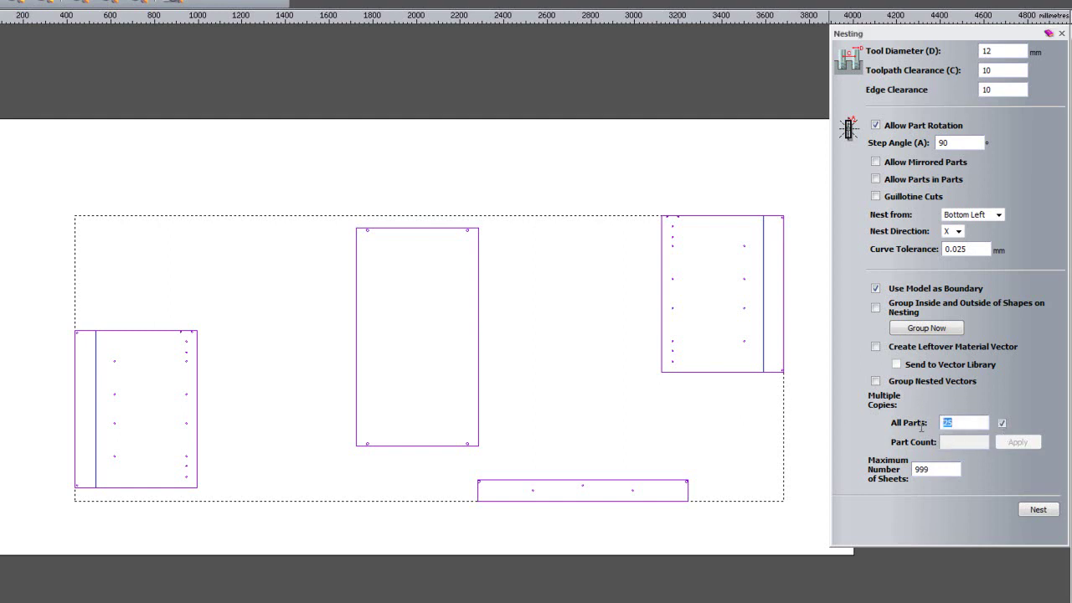
pyautogui.write('10')
pyautogui.click(1048, 512)
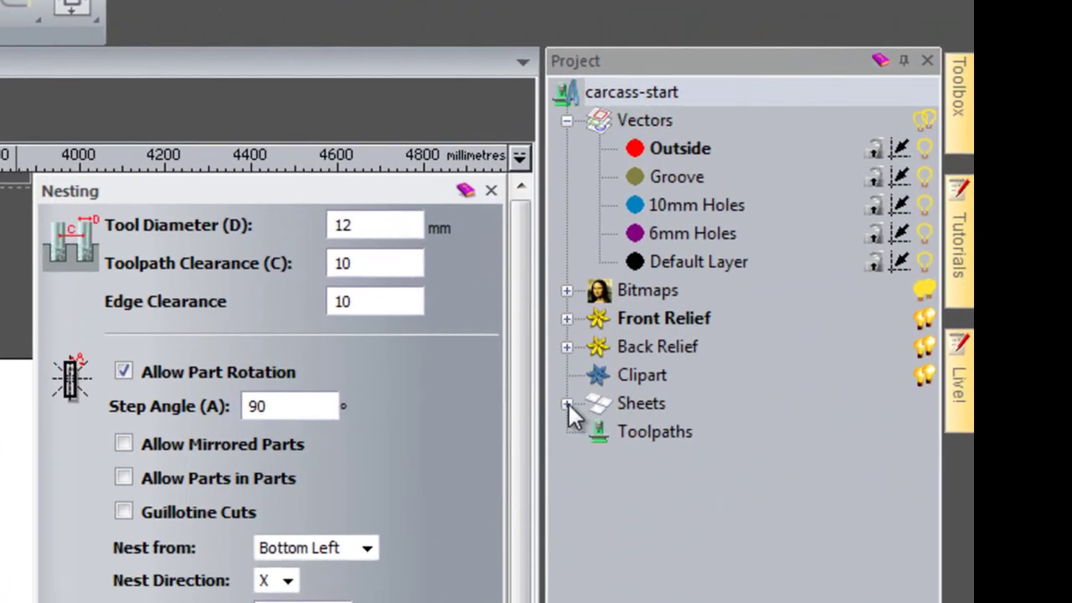
# Step: Expand Sheets, look at Sheet 2, then show Sheet 1 and select its nested group
pyautogui.click(878, 219)
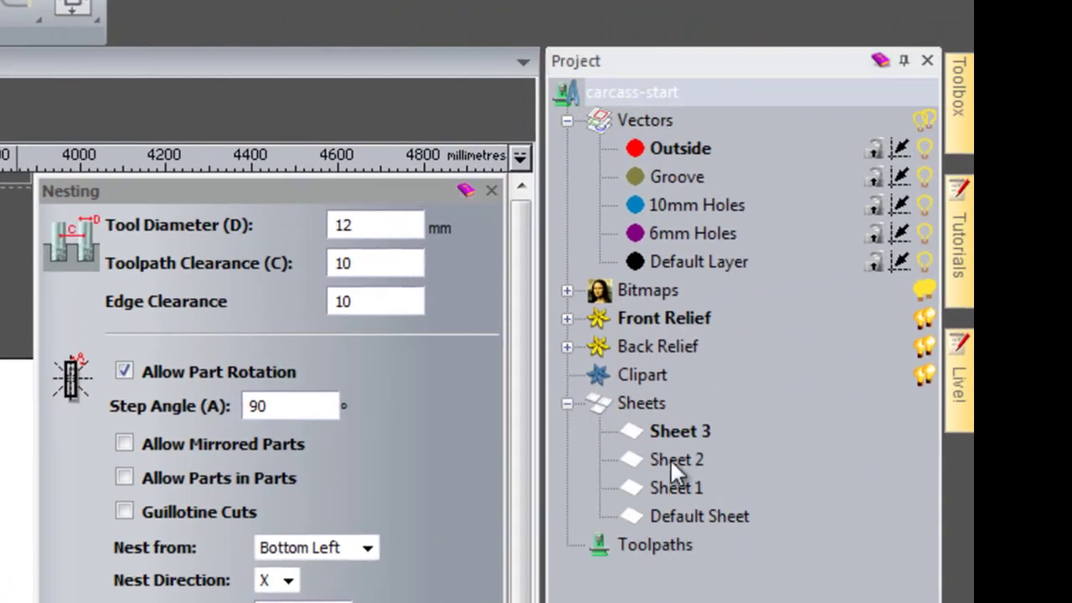
pyautogui.click(672, 459)
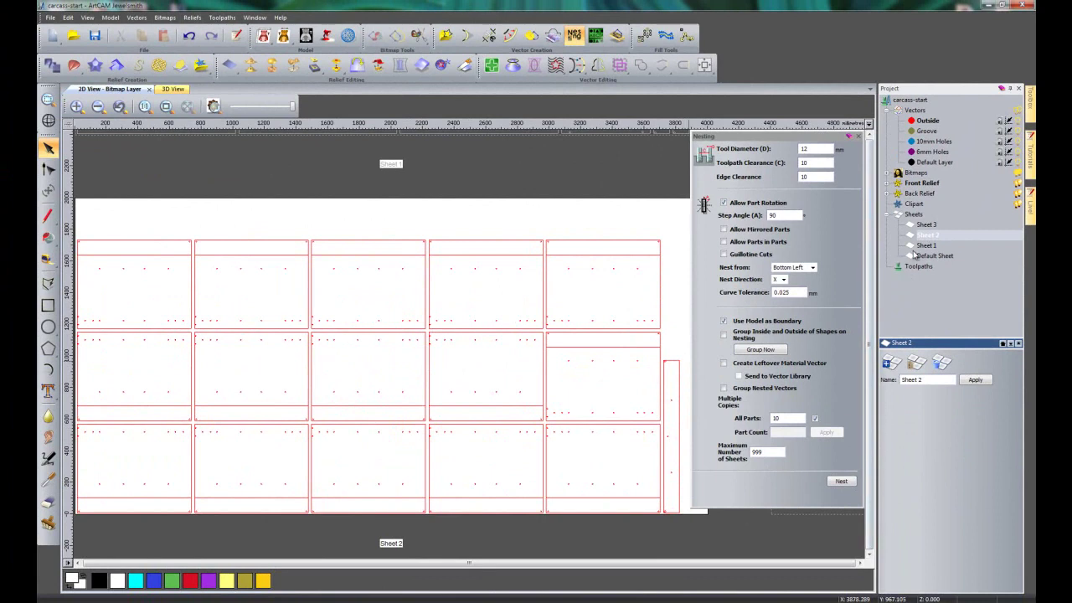
pyautogui.click(921, 246)
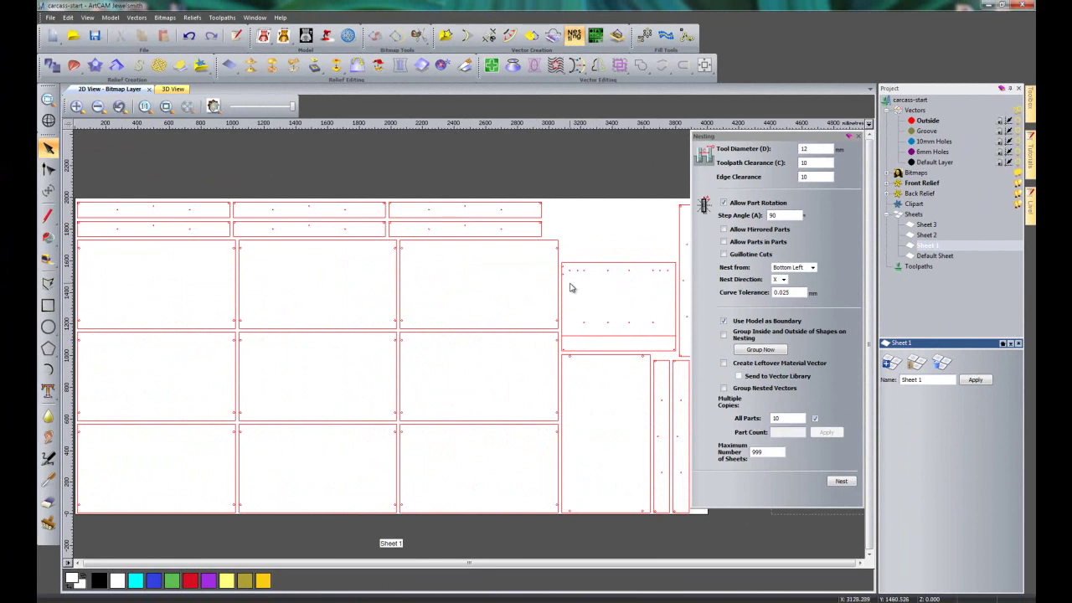
pyautogui.click(600, 222)
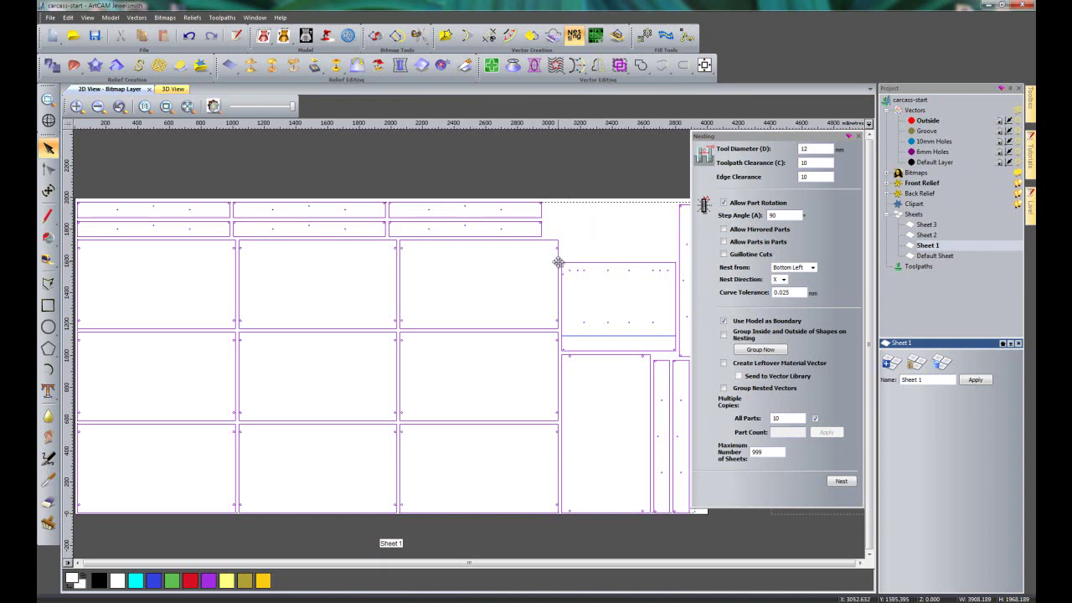
# Step: Ungroup all of Sheet 1's nested vectors, zoom in to check them, then close Nesting
pyautogui.rightClick(557, 262)
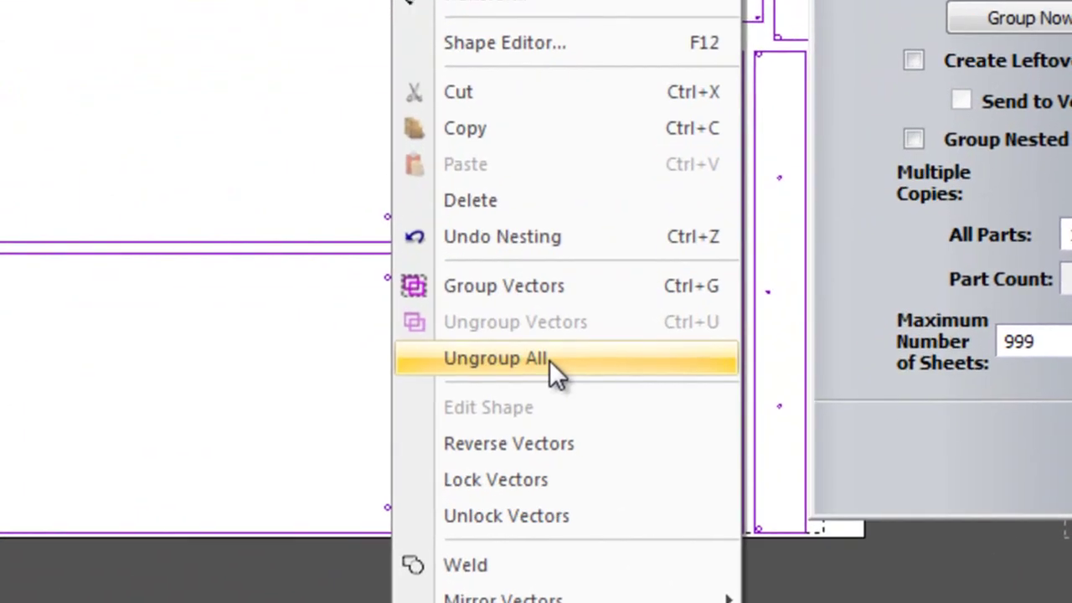
pyautogui.click(549, 360)
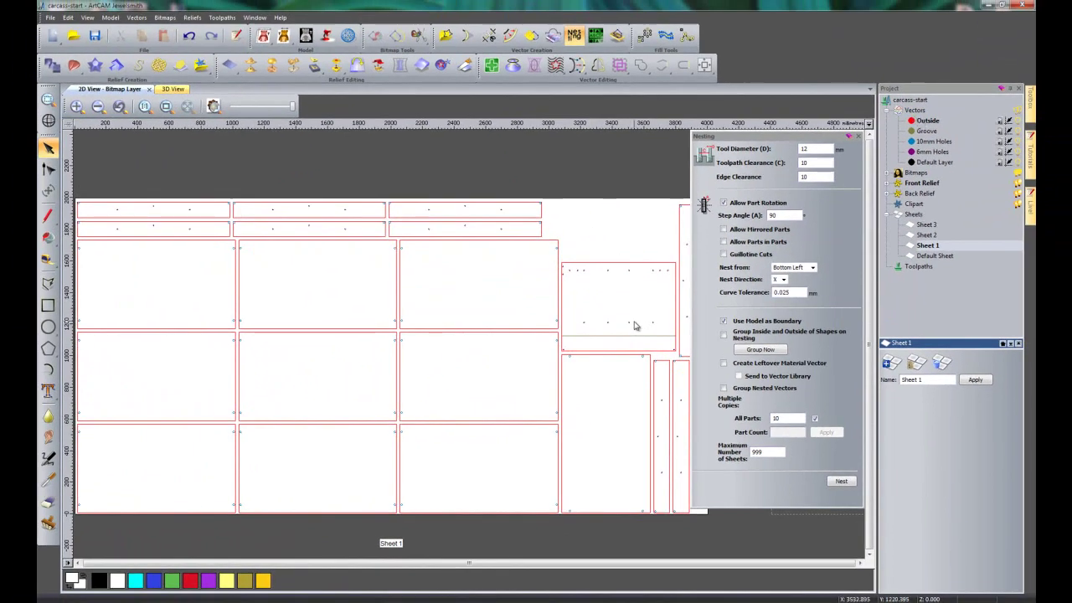
pyautogui.scroll(1, 647, 311)
pyautogui.scroll(1, 641, 310)
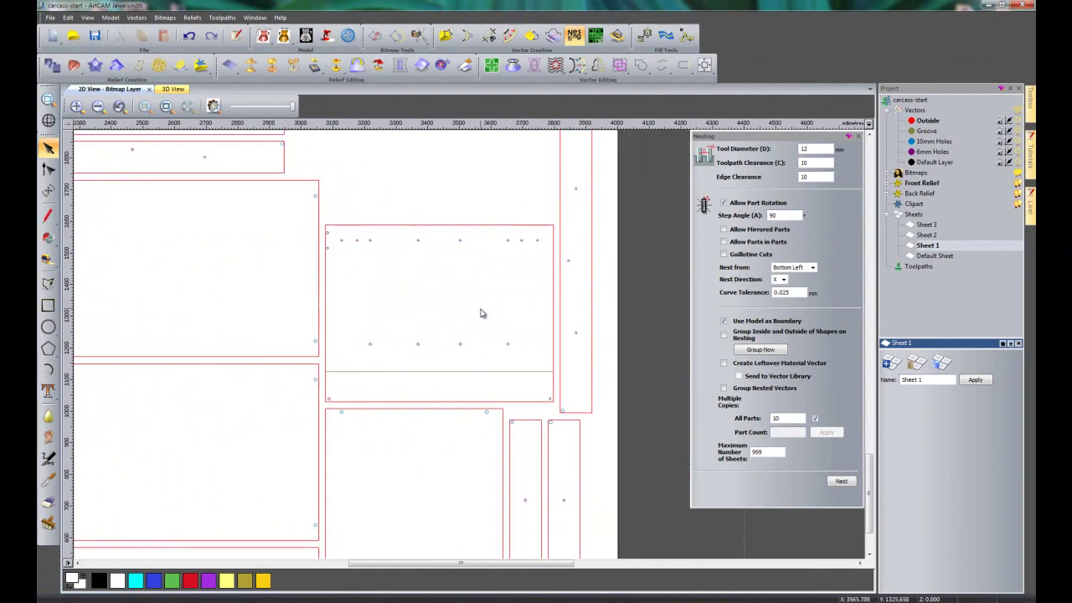
pyautogui.scroll(1, 480, 316)
pyautogui.scroll(1, 473, 316)
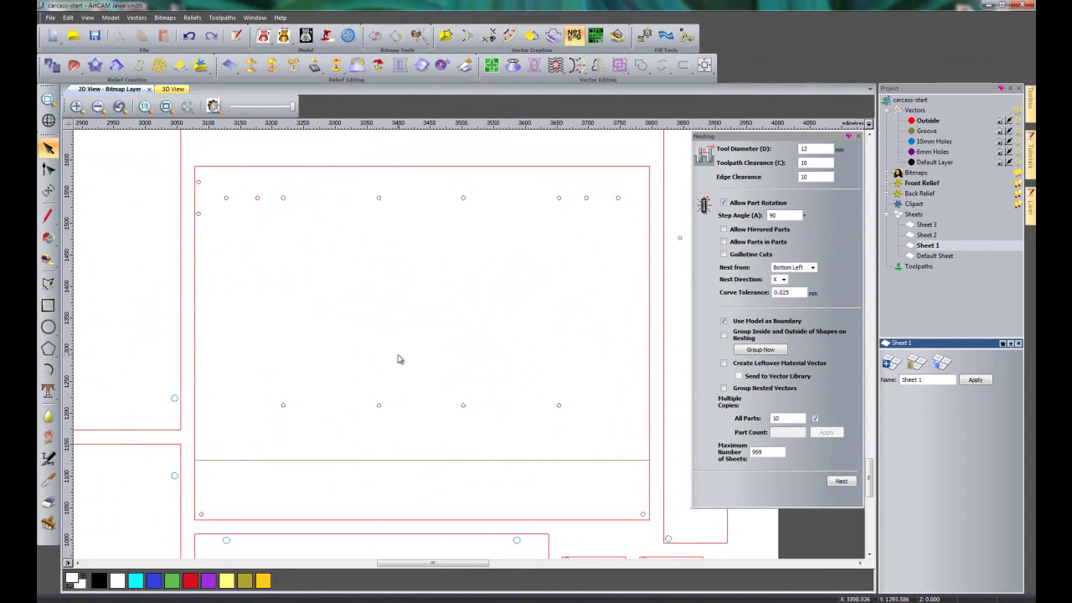
pyautogui.scroll(-2, 377, 342)
pyautogui.scroll(-2, 426, 352)
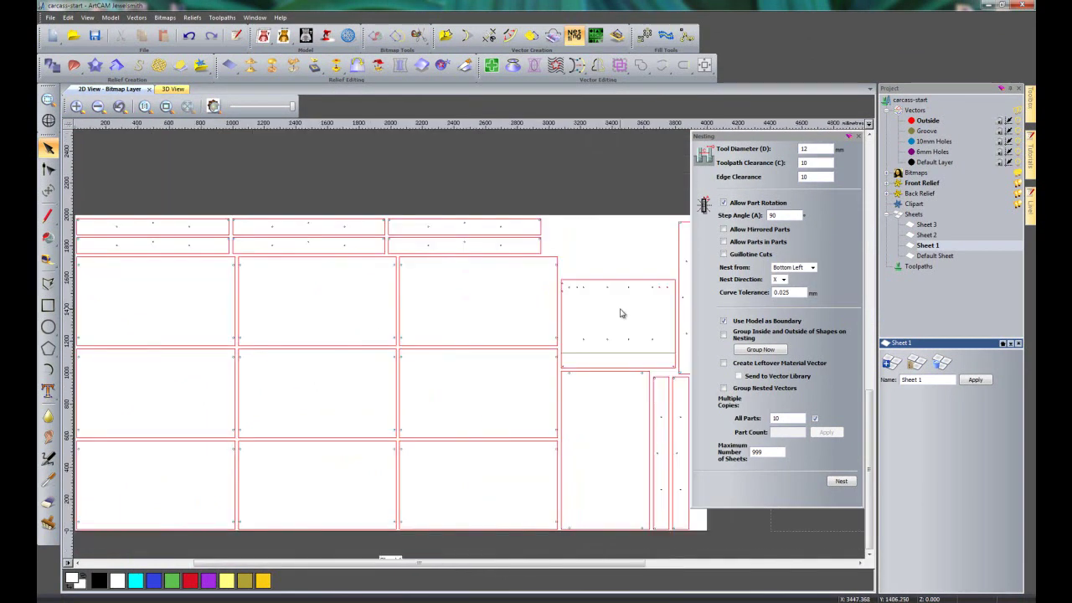
pyautogui.click(858, 137)
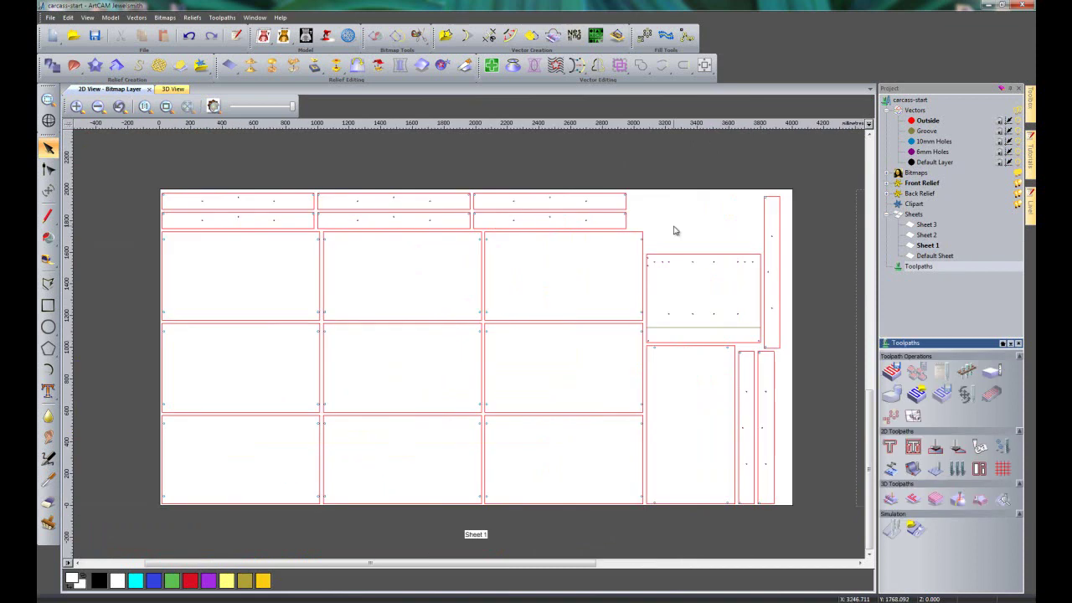
# Step: Display Sheet 3 with its four nested carcass panels
pyautogui.click(926, 225)
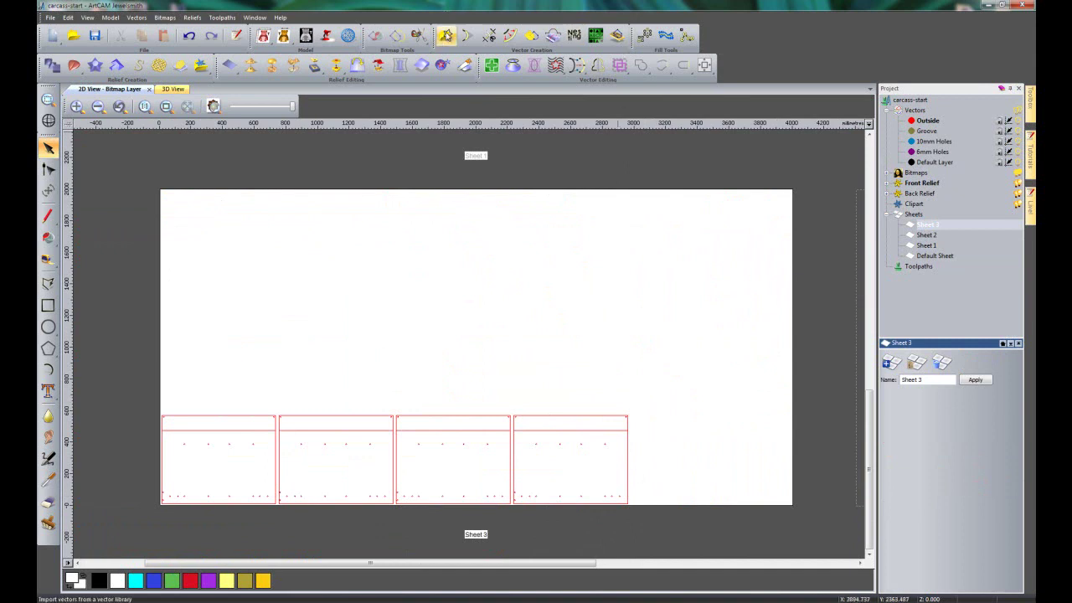
# Step: Undo the nest twice, select all vectors, and enable leftover-material vectors sent to the vector library
pyautogui.click(191, 38)
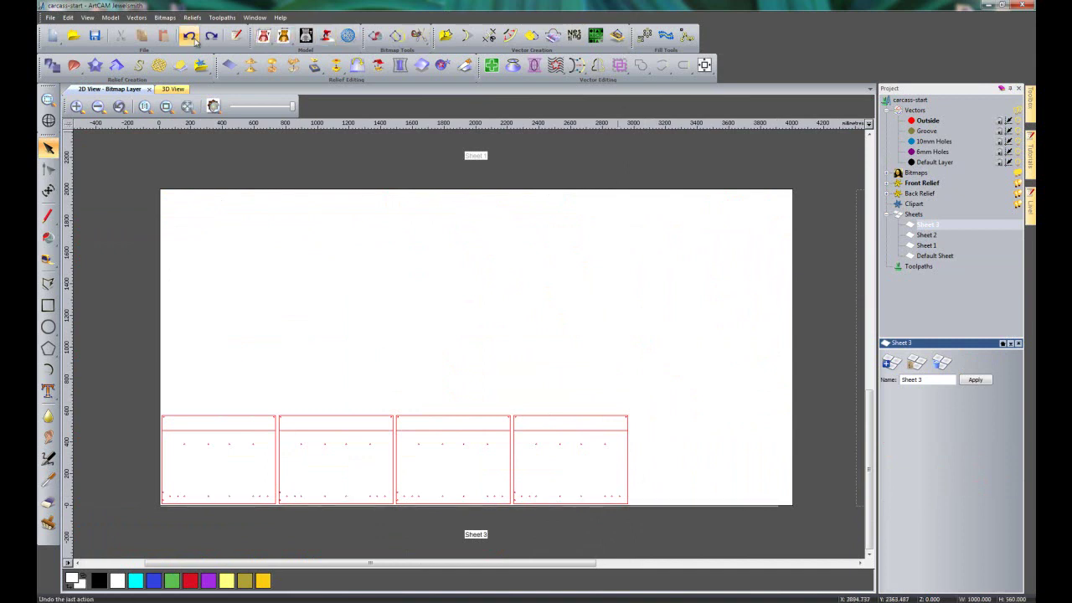
pyautogui.click(191, 38)
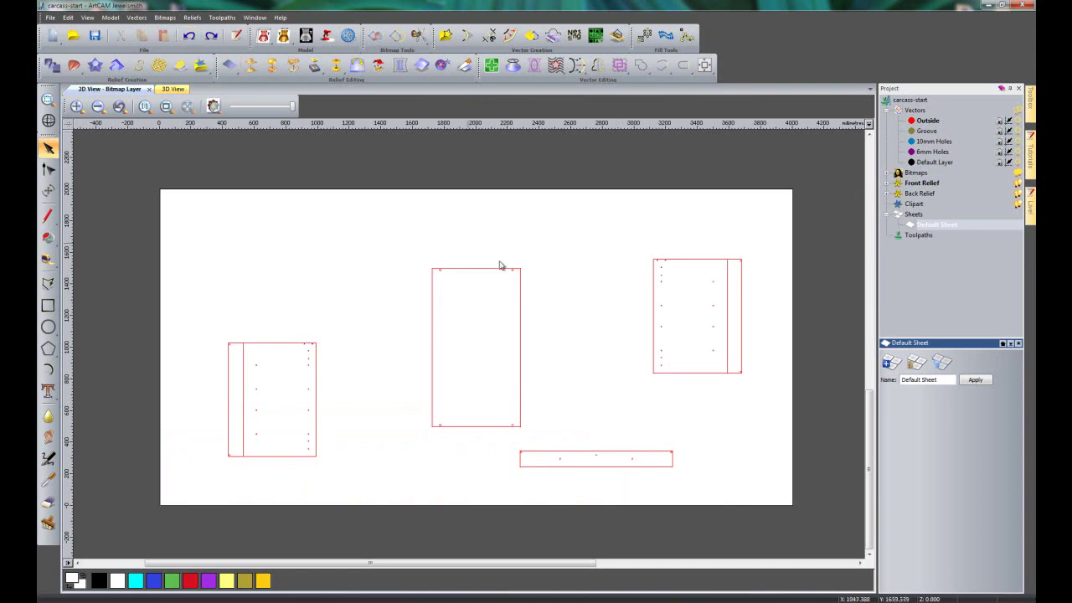
pyautogui.click(574, 35)
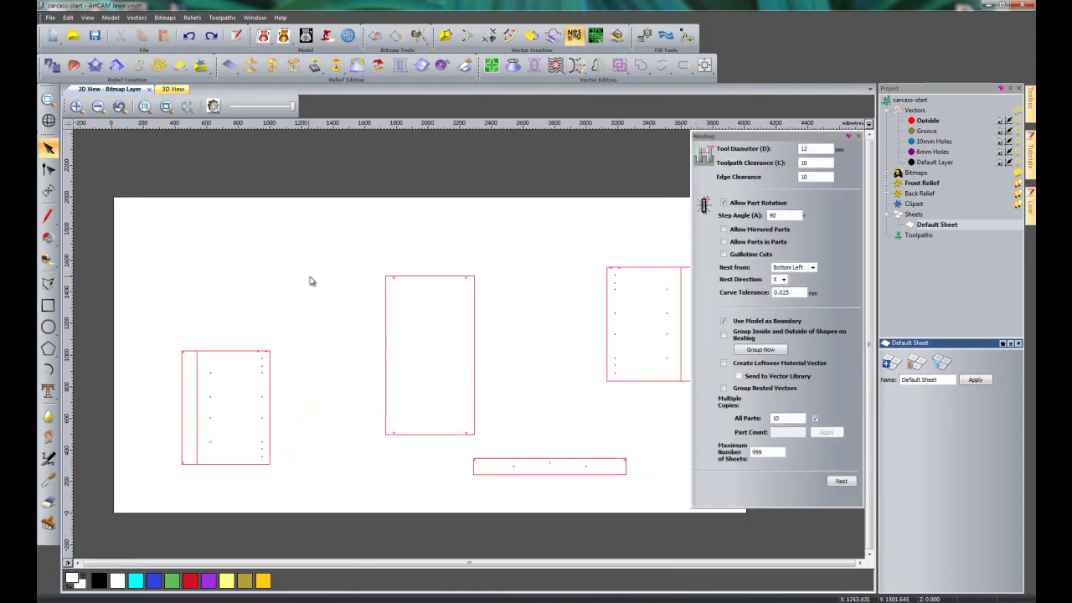
pyautogui.hotkey('ctrl', 'a')
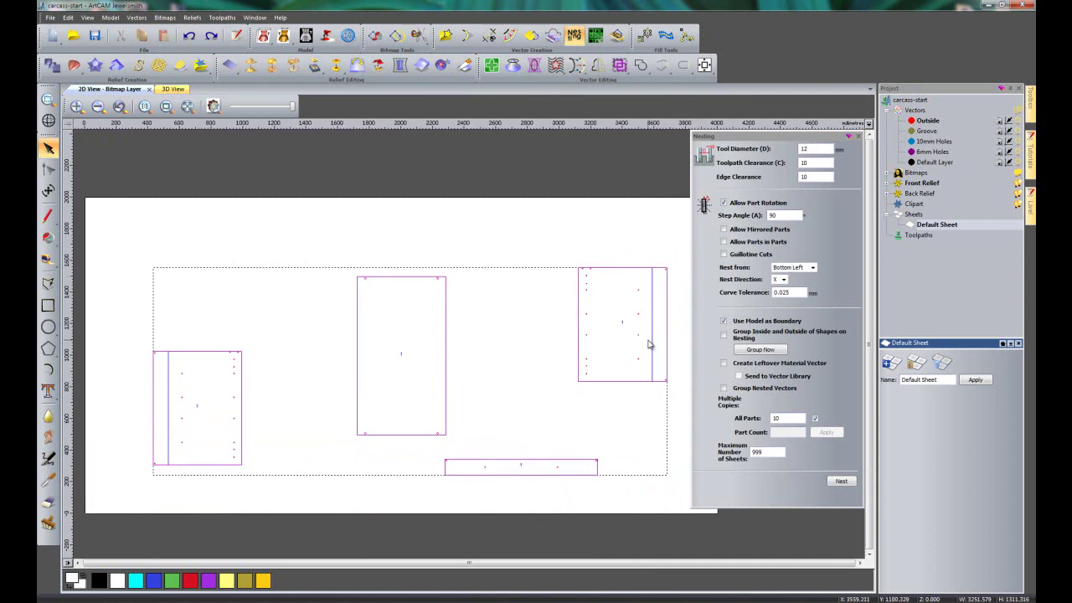
pyautogui.click(725, 363)
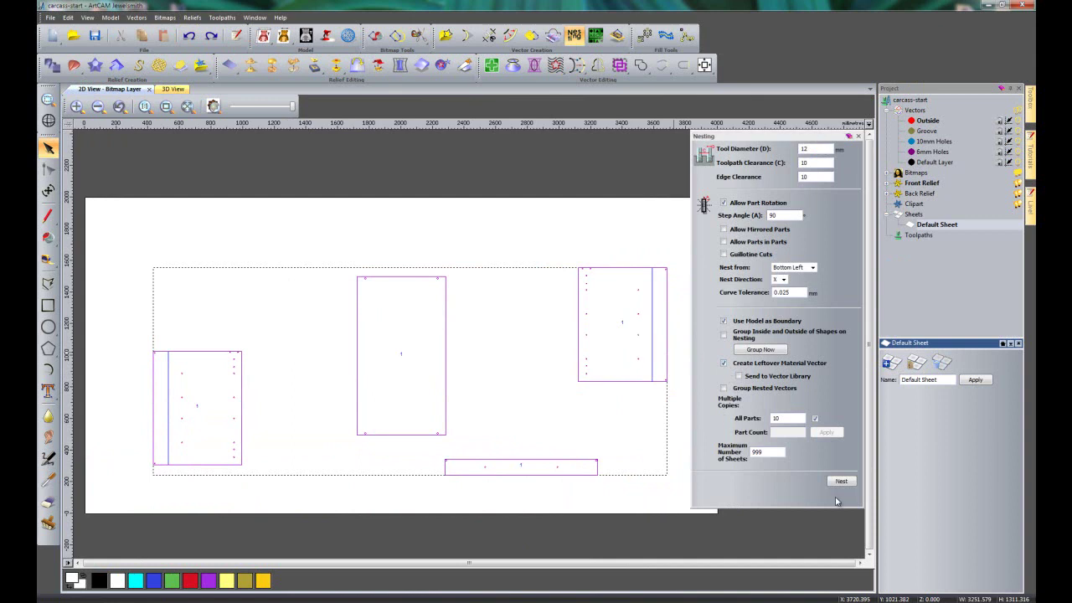
pyautogui.click(738, 377)
# Step: Run the nest and inspect the parts laid out on Sheet 1
pyautogui.click(841, 482)
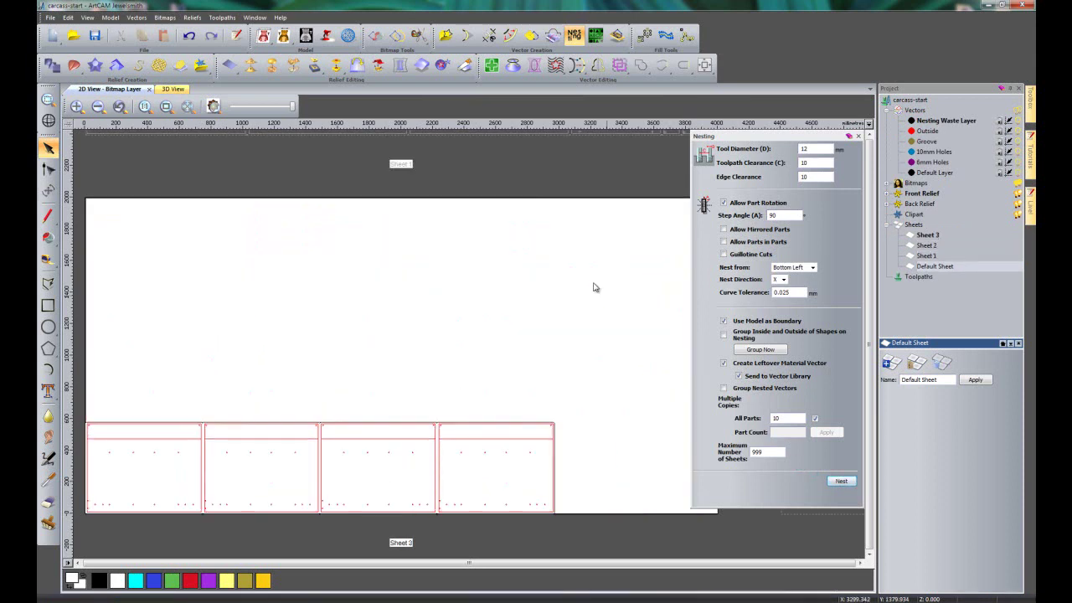
pyautogui.click(926, 257)
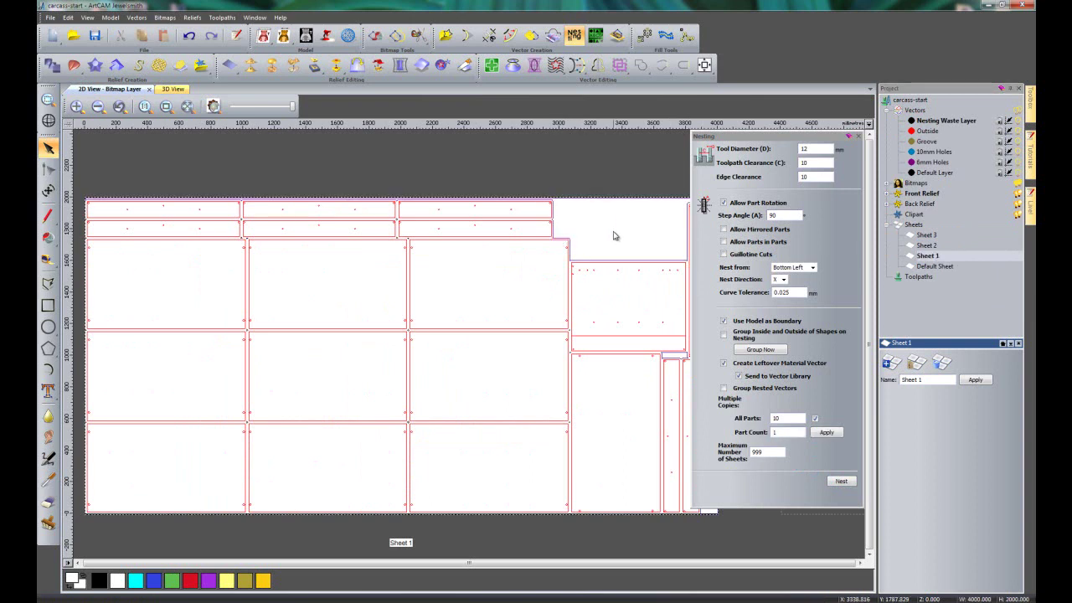
pyautogui.scroll(2, 635, 216)
pyautogui.scroll(3, 488, 263)
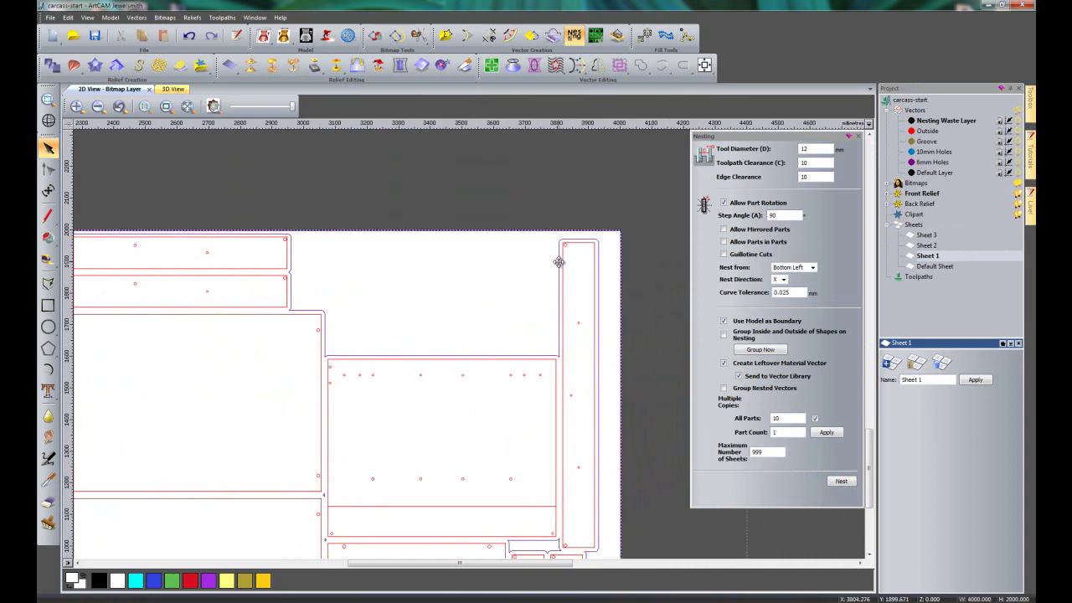
pyautogui.scroll(-2, 433, 306)
pyautogui.moveTo(407, 327); pyautogui.dragTo(533, 248, button='middle')
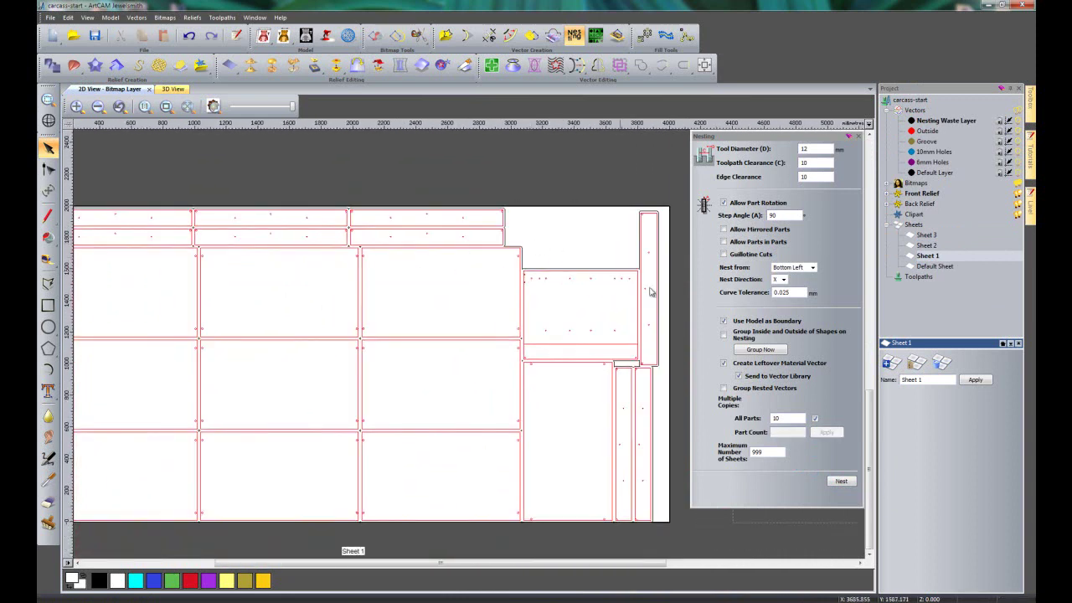
# Step: Review the Sheet 2 and Sheet 3 nested layouts
pyautogui.click(926, 245)
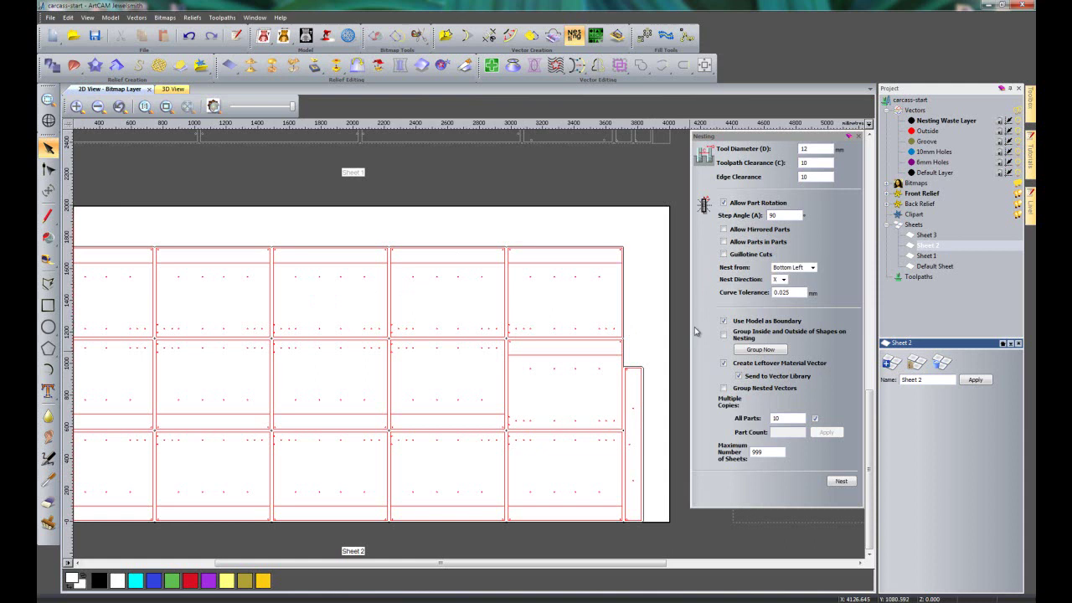
pyautogui.click(926, 235)
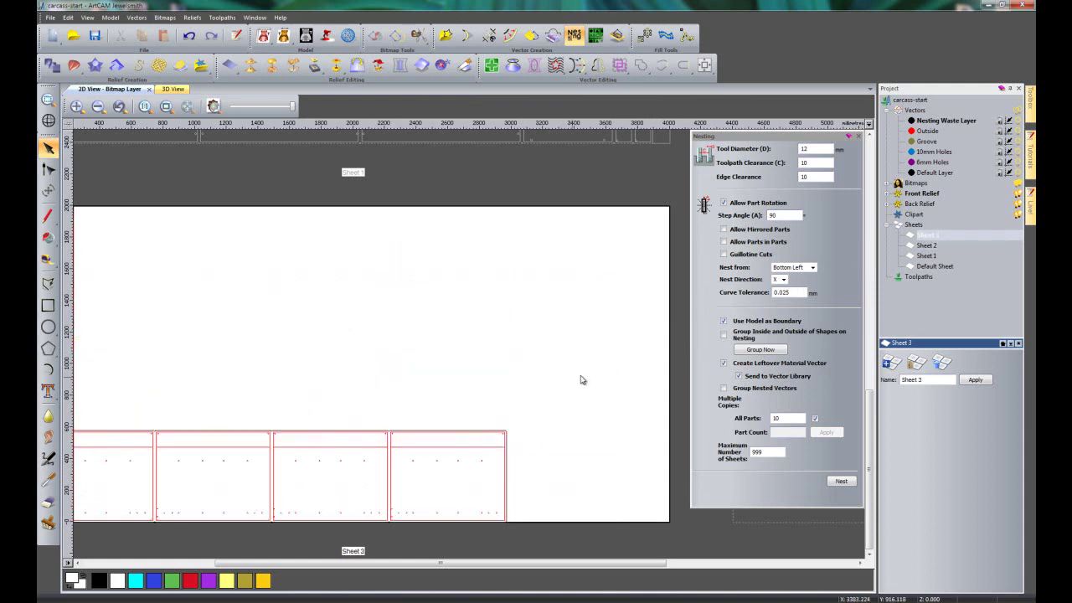
pyautogui.moveTo(557, 335)
pyautogui.mouseDown(button='middle')
pyautogui.moveTo(557, 323)
pyautogui.moveTo(572, 330)
pyautogui.moveTo(562, 336)
pyautogui.mouseUp(button='middle')
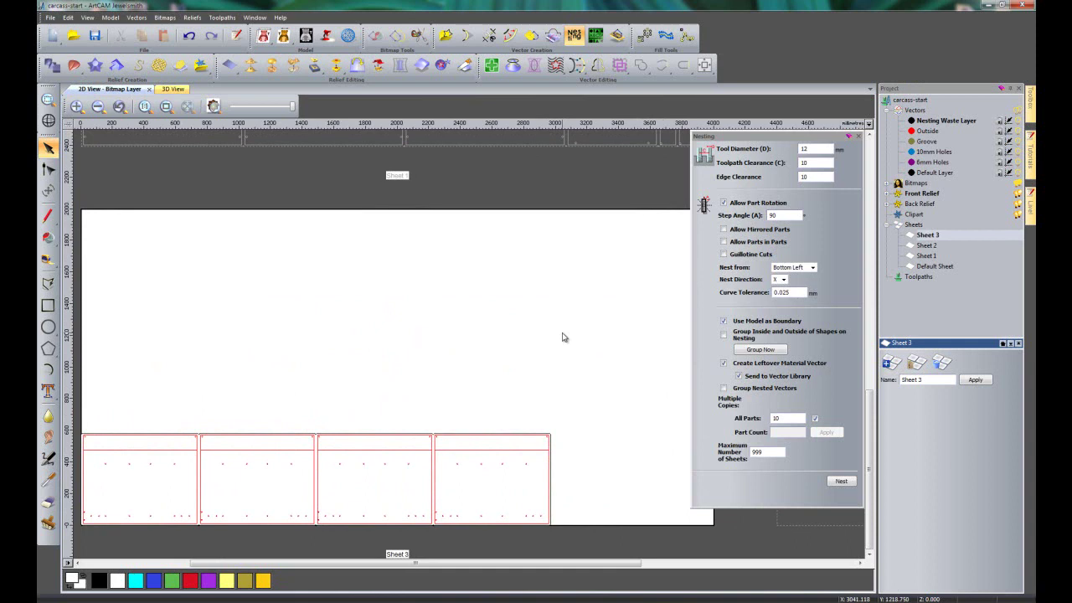
# Step: Close Nesting and create a new model, Height 2000 and Width 4000, without saving carcass-start
pyautogui.click(858, 135)
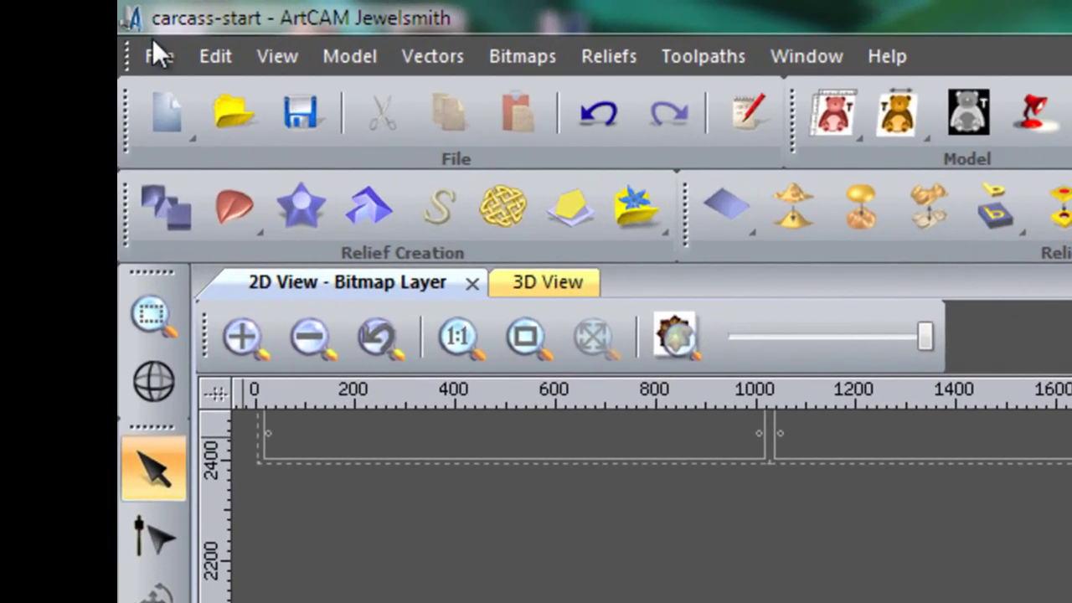
pyautogui.click(87, 31)
pyautogui.moveTo(101, 55)
pyautogui.click(560, 95)
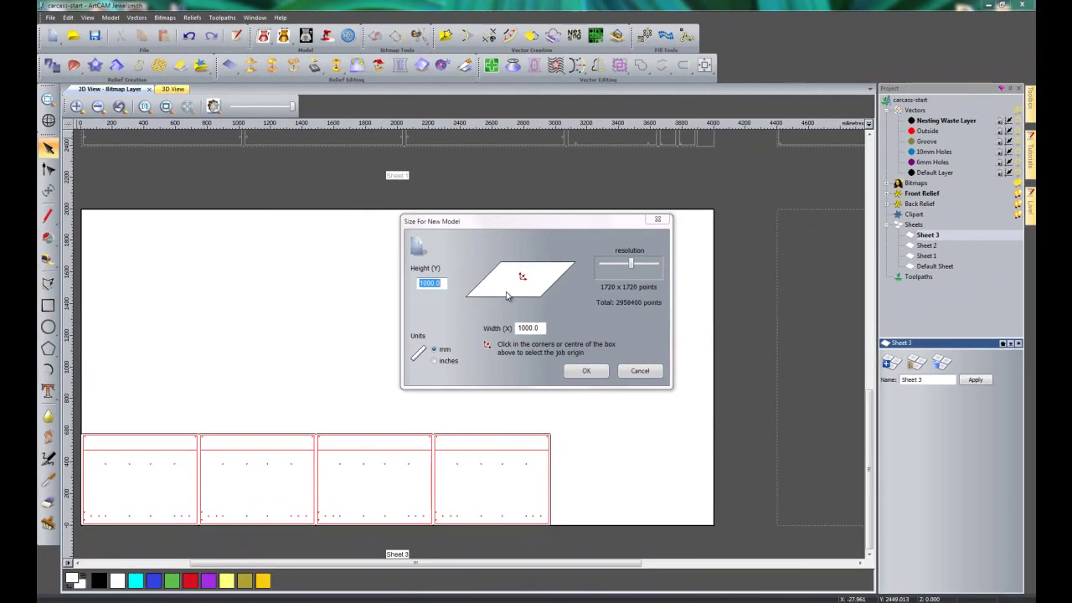
pyautogui.write('2000')
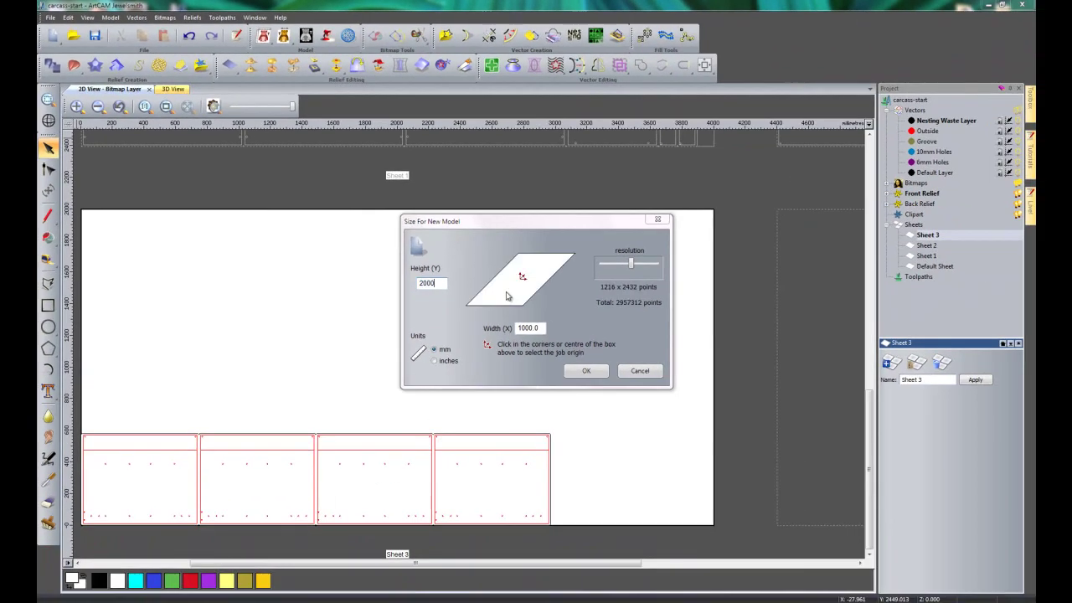
pyautogui.press('Tab')
pyautogui.write('4000')
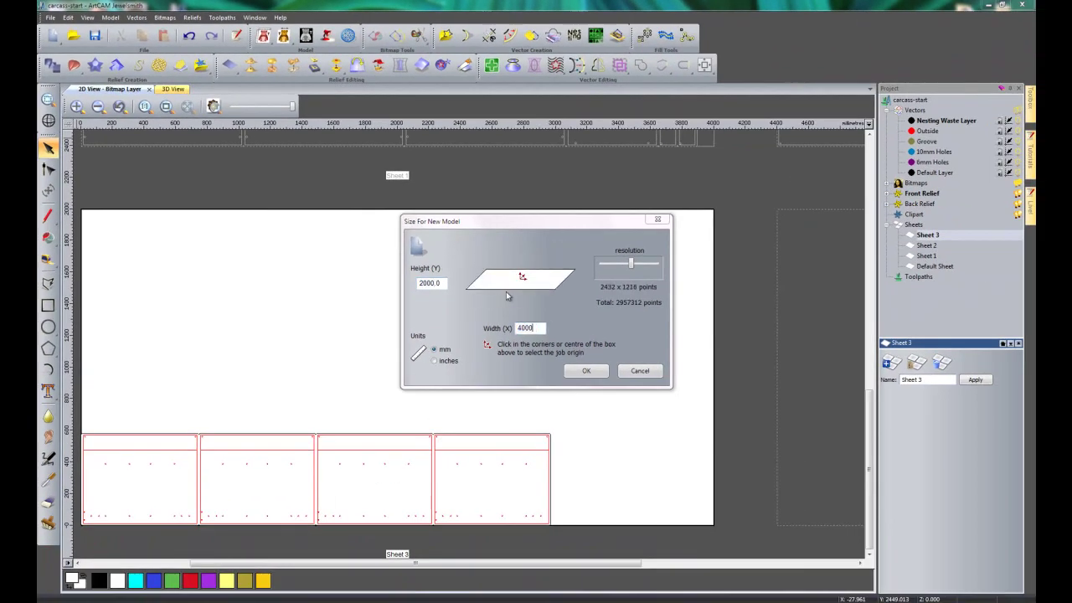
pyautogui.click(586, 370)
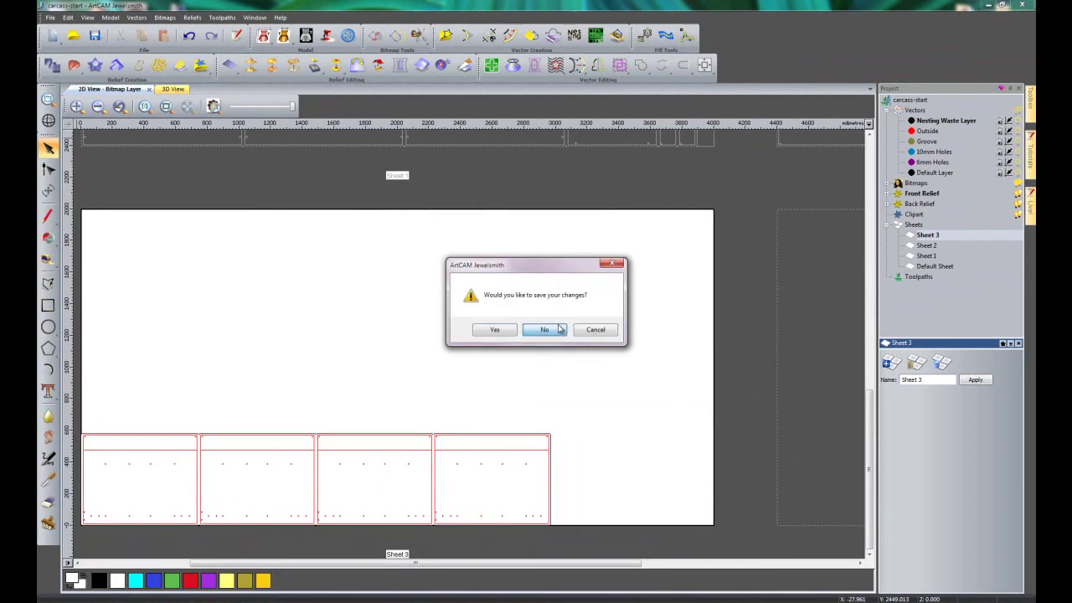
pyautogui.click(559, 329)
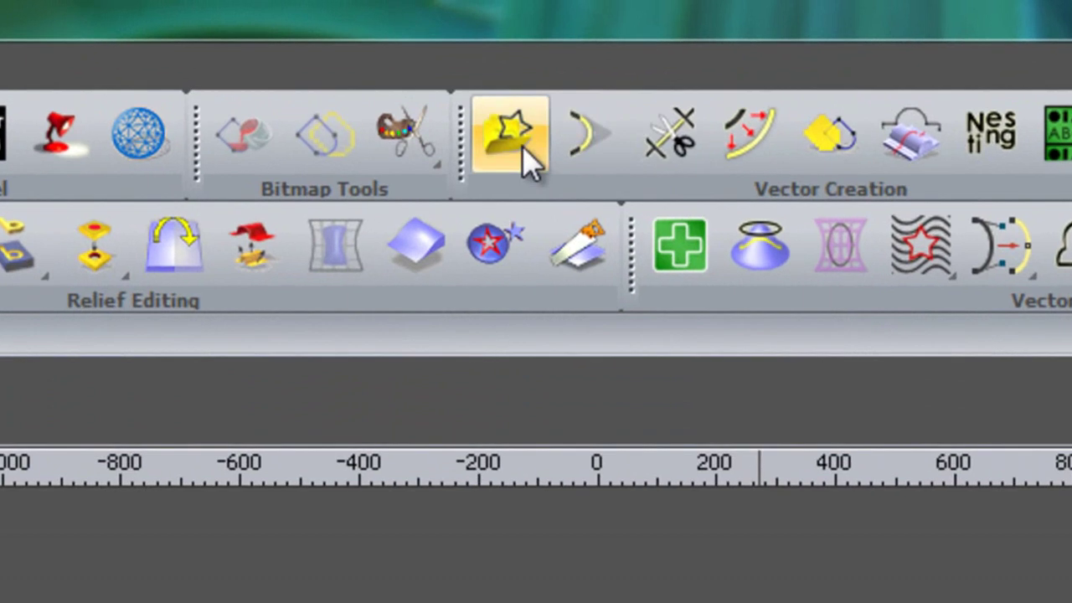
# Step: Import the last leftover-material shape from the Nesting Waste vector library
pyautogui.click(520, 144)
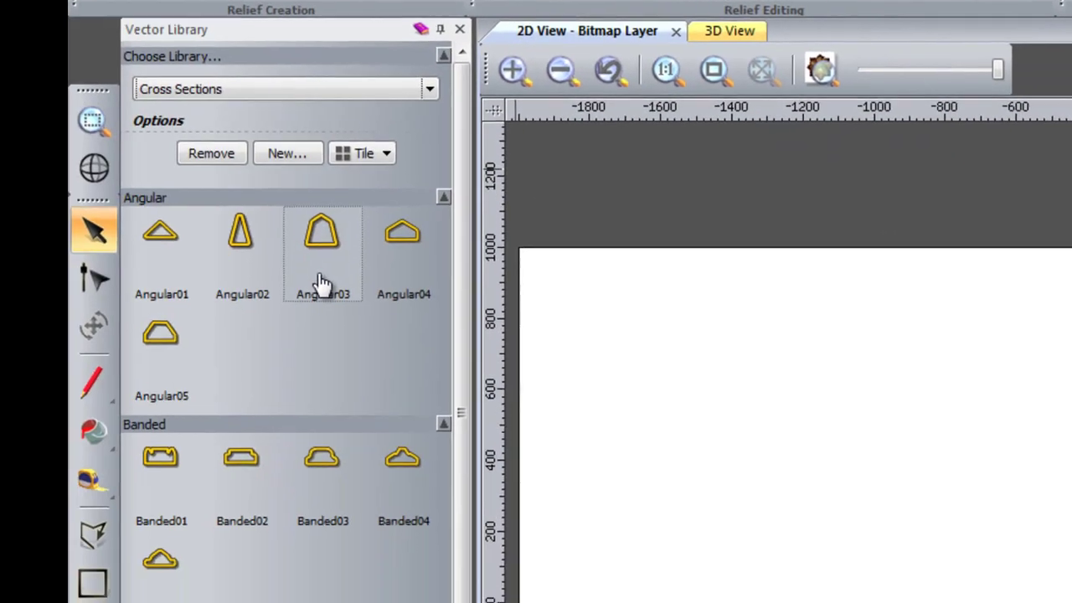
pyautogui.click(322, 92)
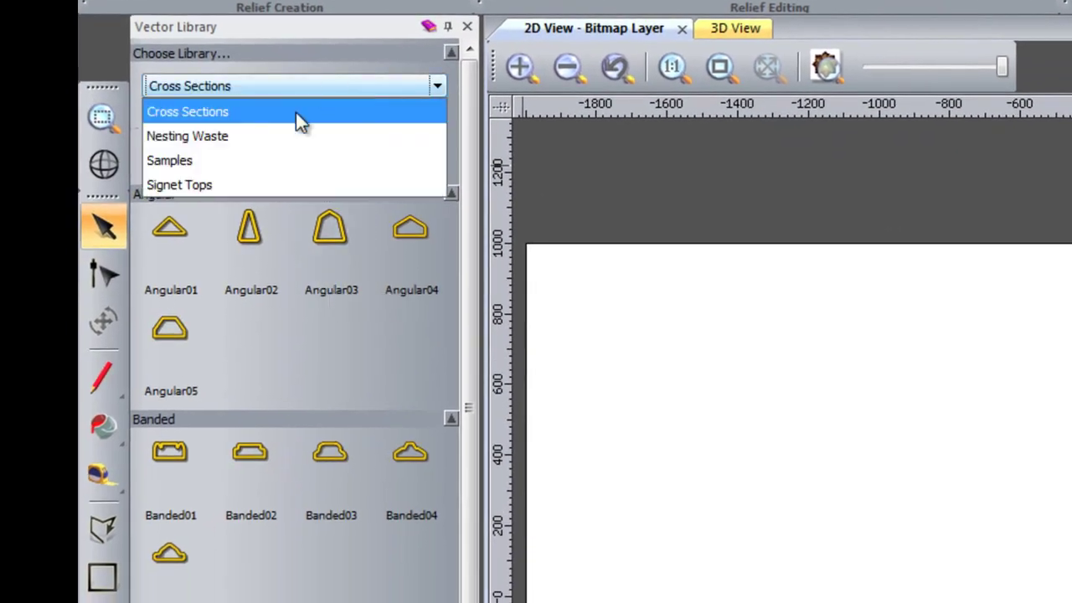
pyautogui.click(243, 136)
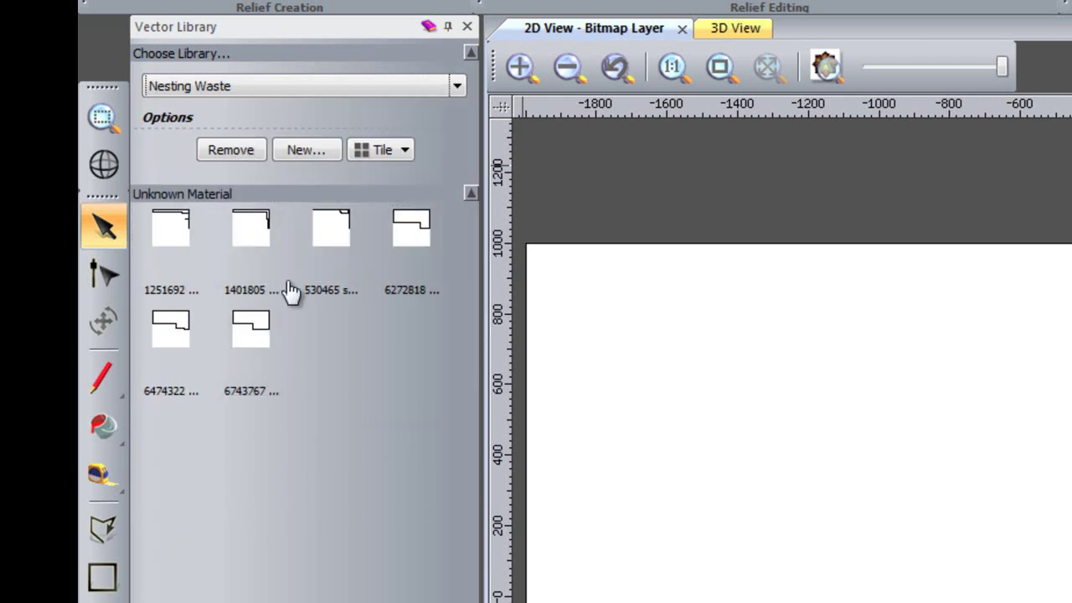
pyautogui.doubleClick(248, 340)
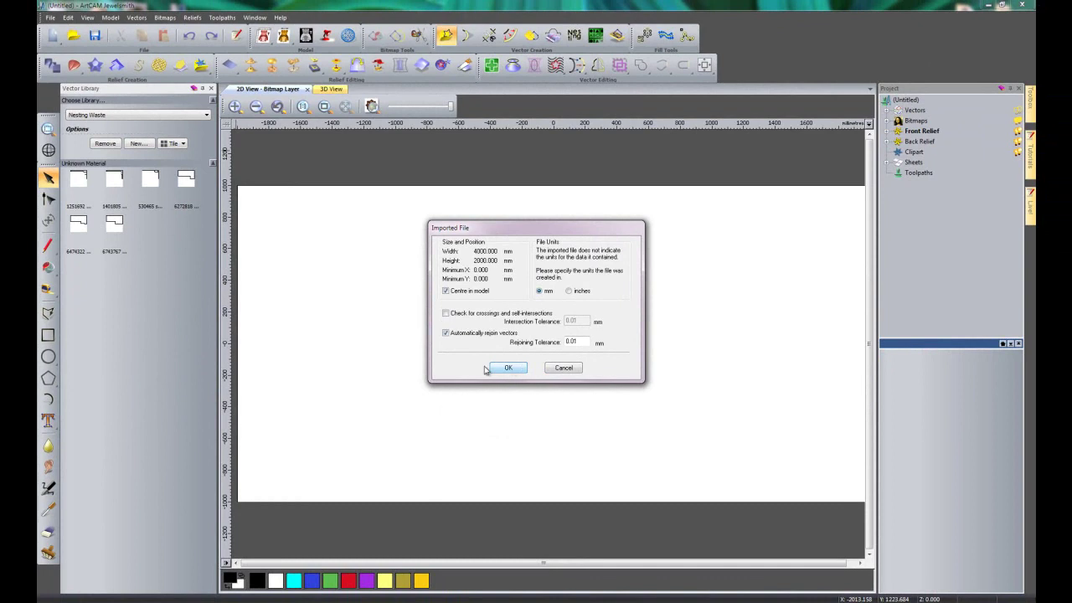
# Step: Accept the imported outline onto the 4000x2000 sheet and close the Vector Library
pyautogui.click(498, 369)
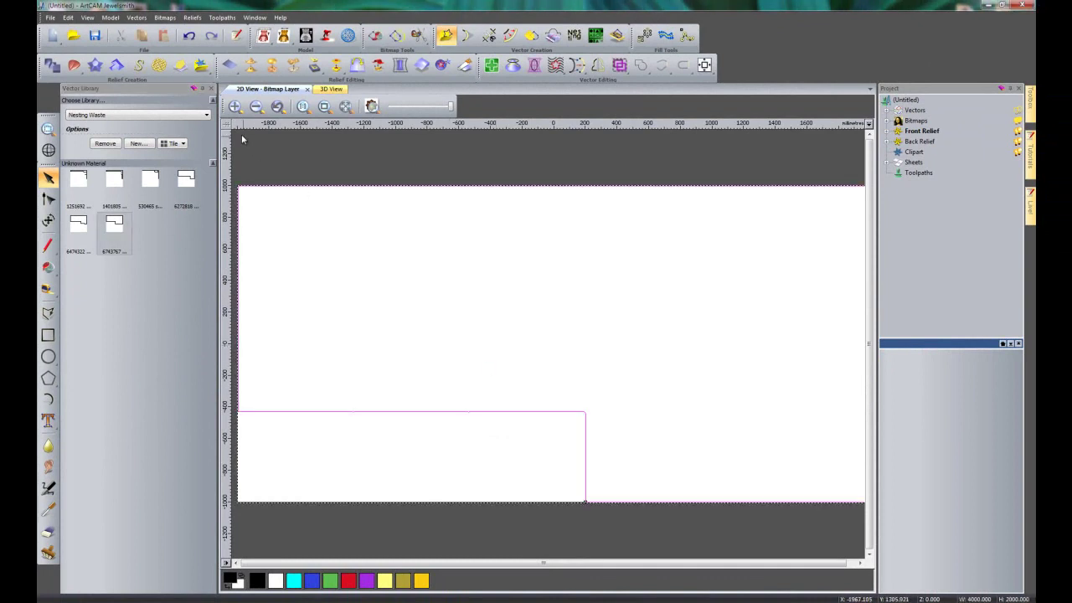
pyautogui.click(211, 88)
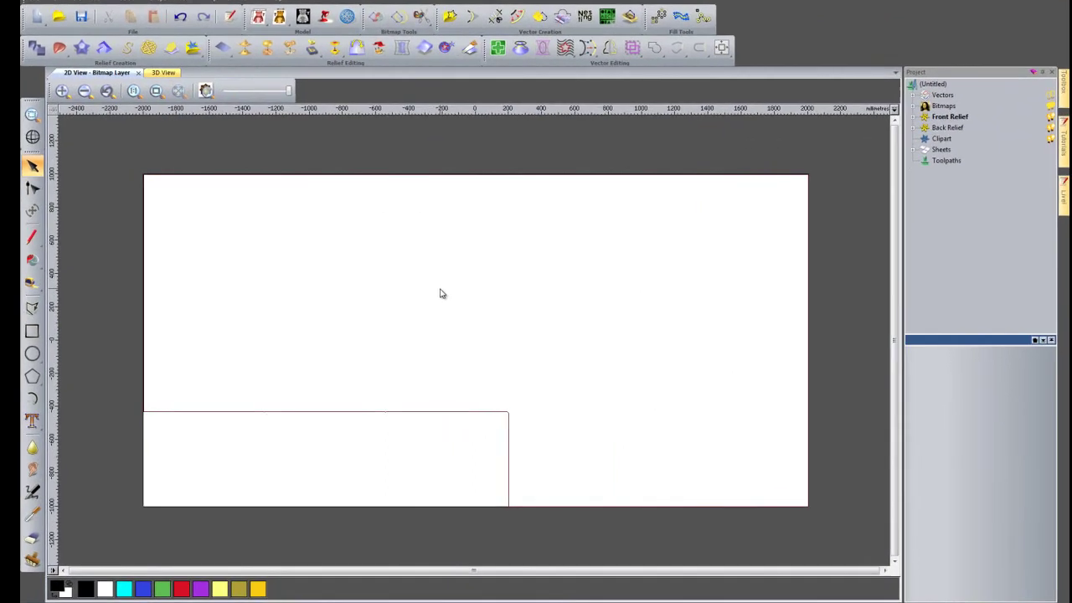